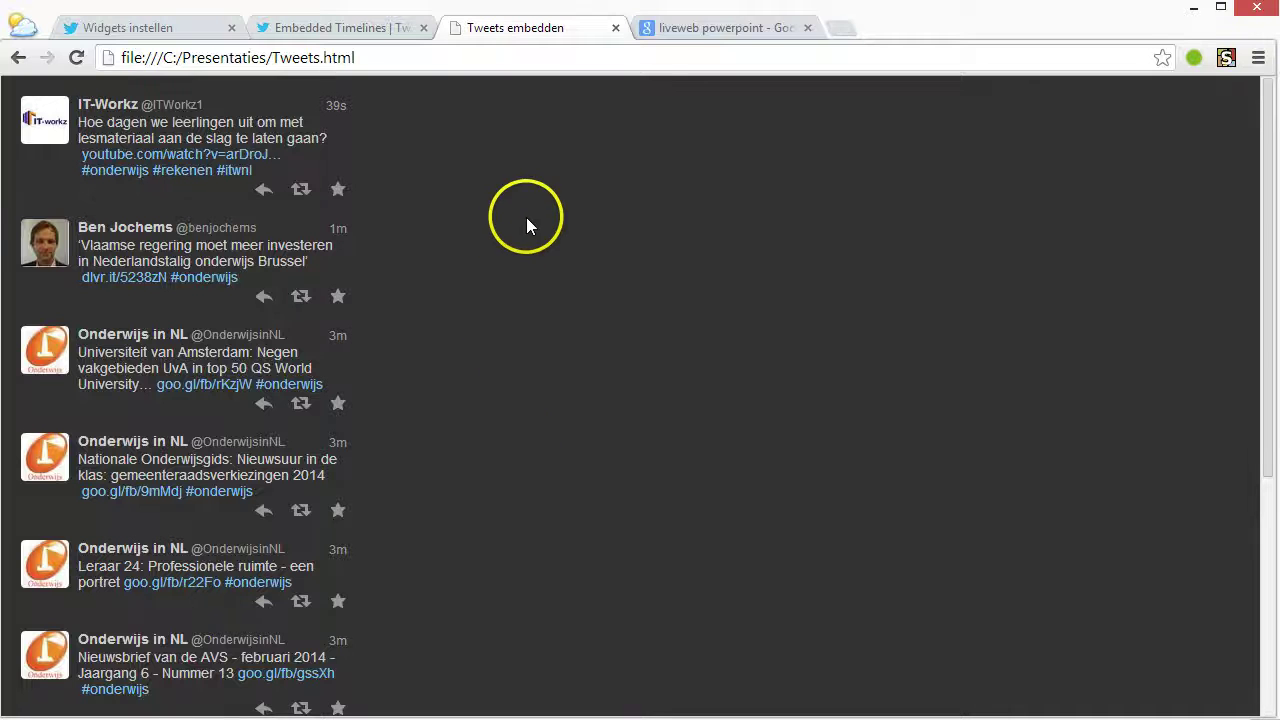
Search Google for 'liveweb powerpoint' and open the LiveWeb result on skp.mvps.org
click(700, 28)
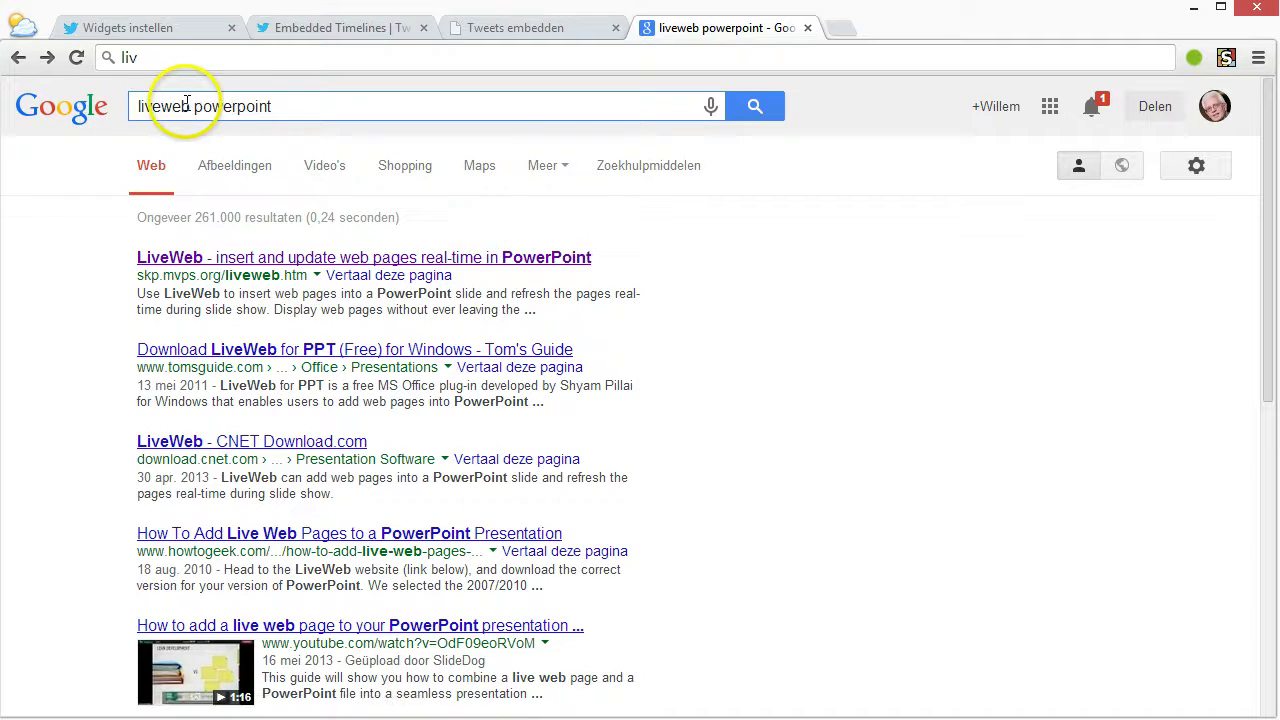
click(755, 106)
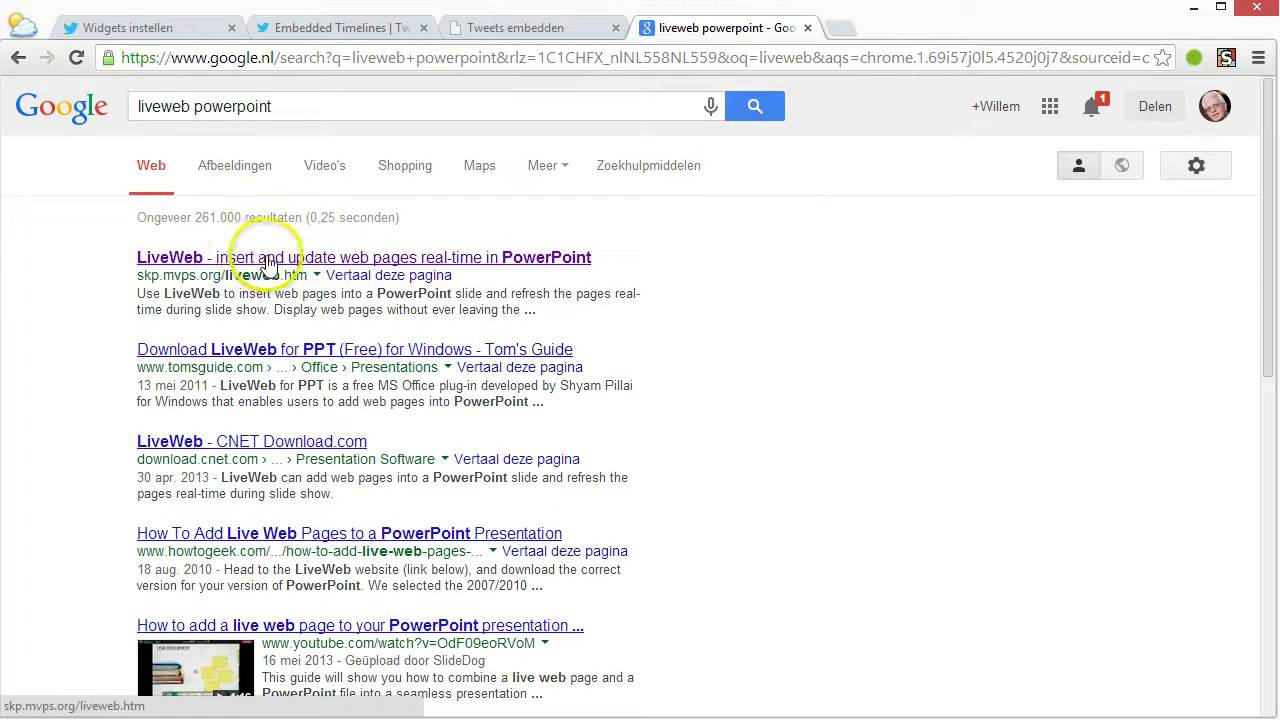
click(414, 262)
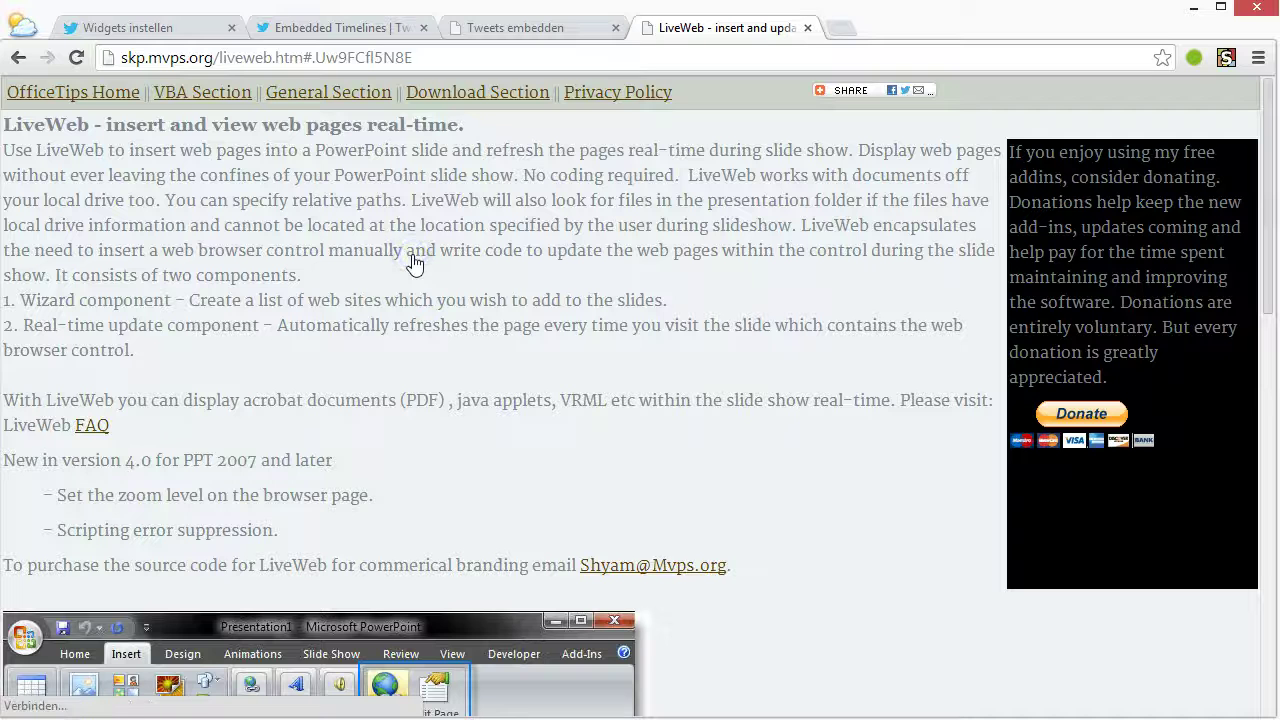
In the LiveWeb Download table, follow the 'here' link for PowerPoint 2007/2010/2013
click(478, 246)
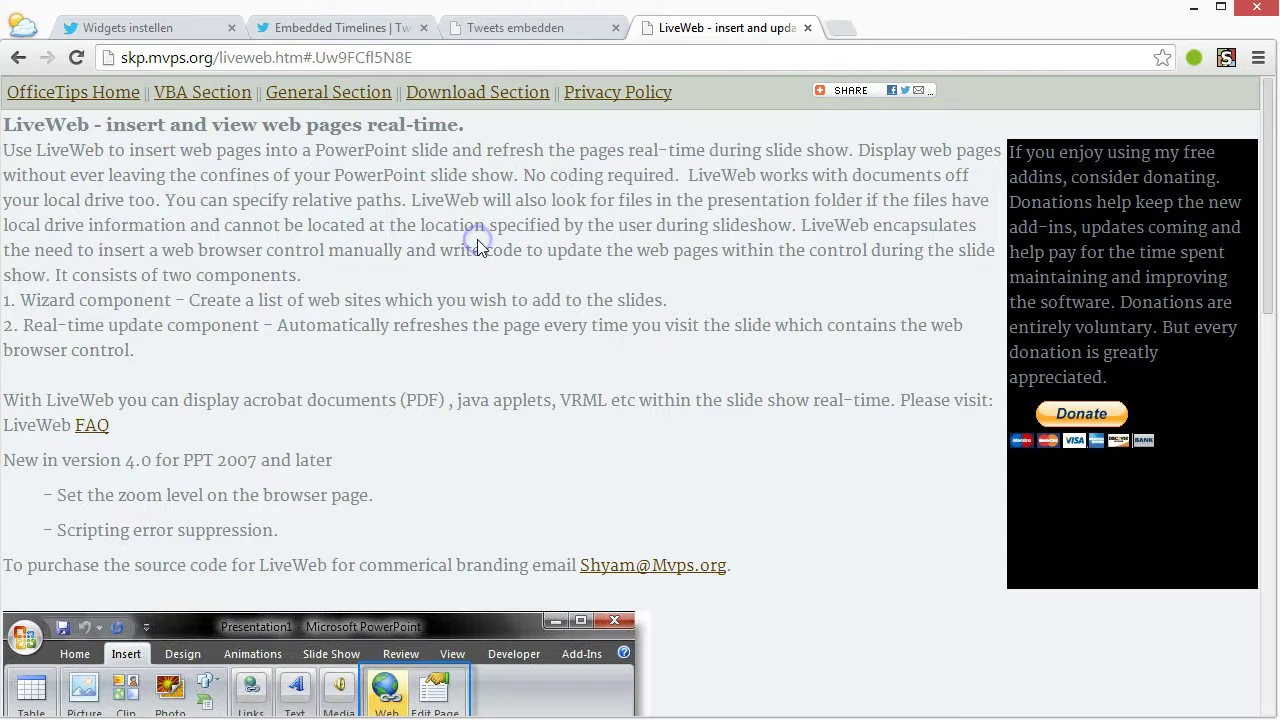
scroll(478, 247, down, 5)
scroll(478, 247, down, 1)
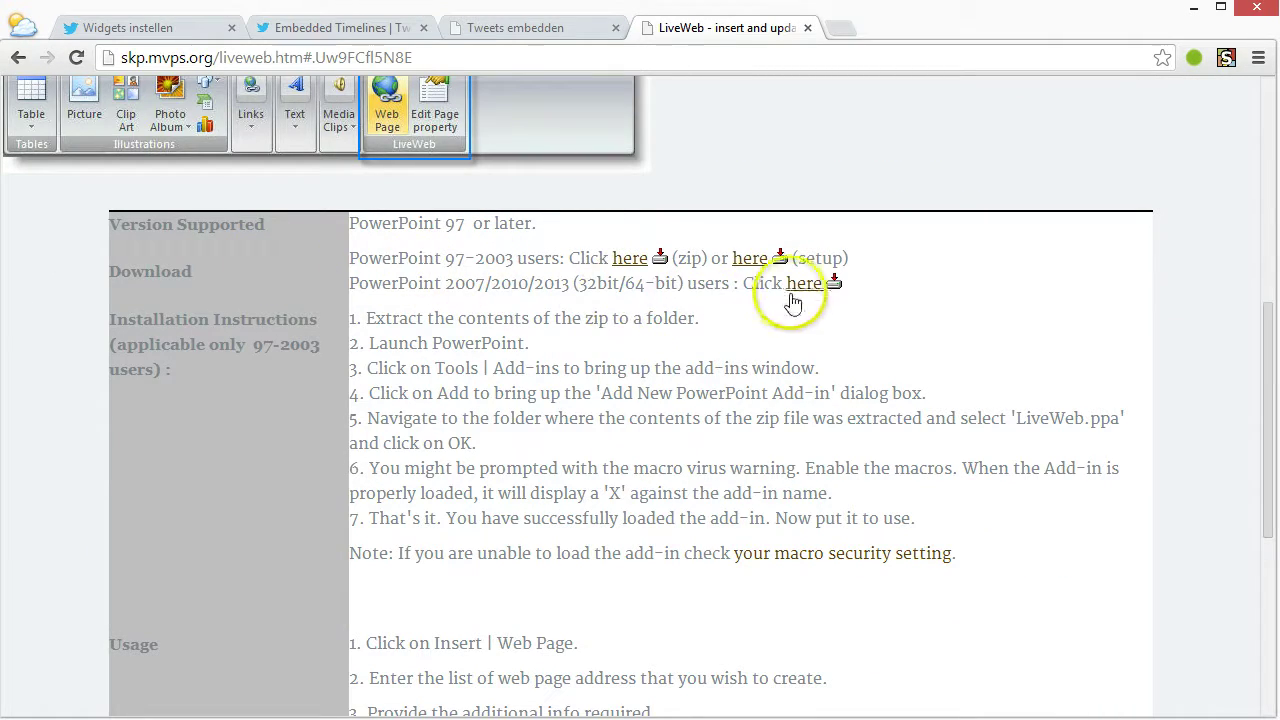
drag(475, 259, 435, 258)
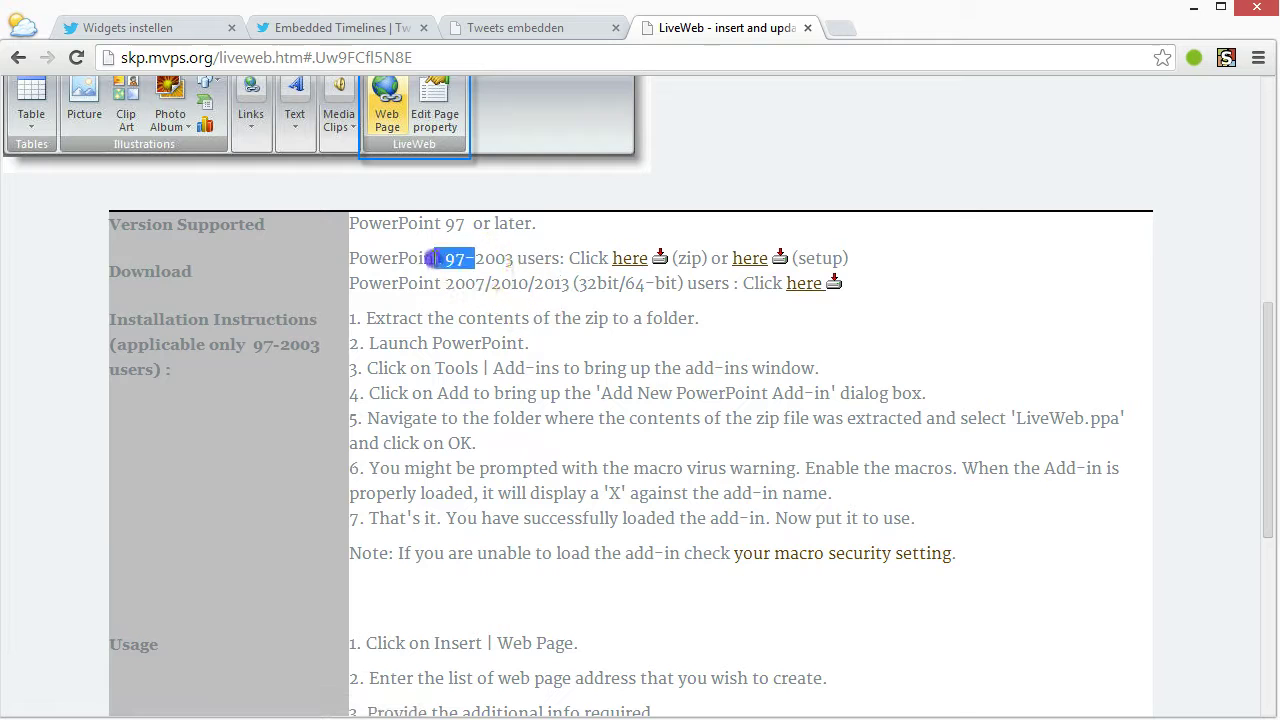
click(397, 286)
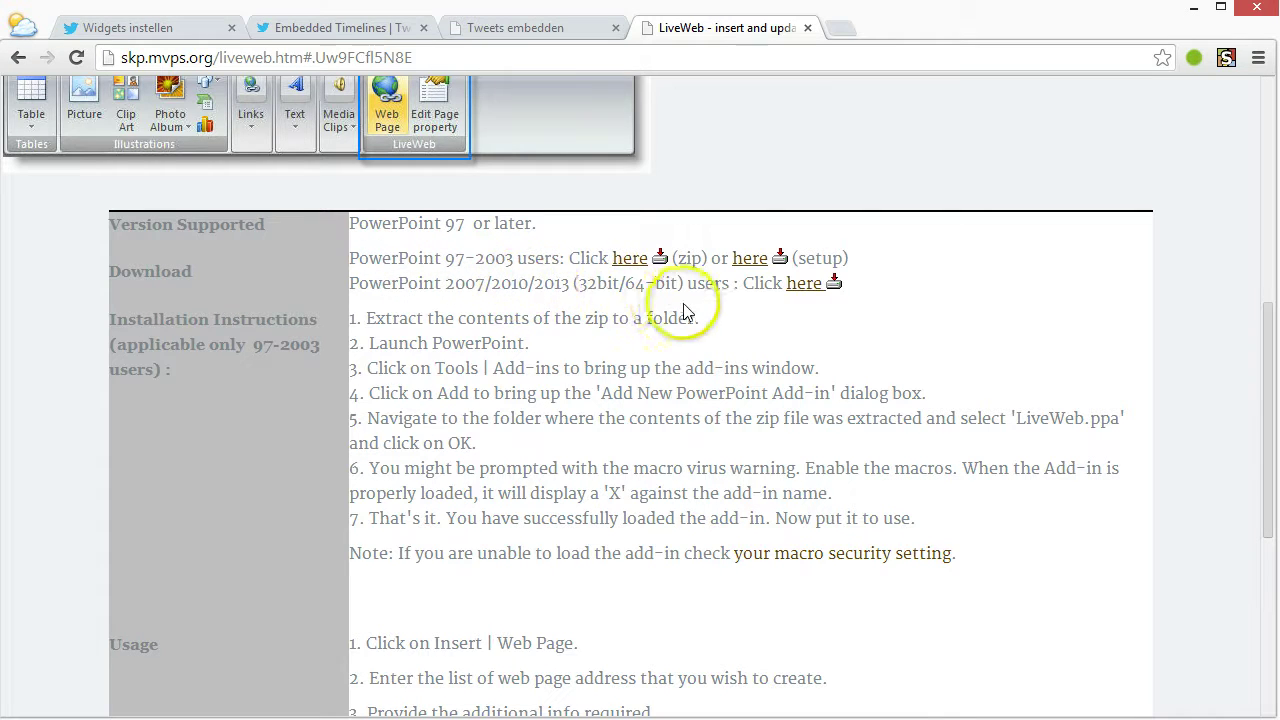
click(802, 290)
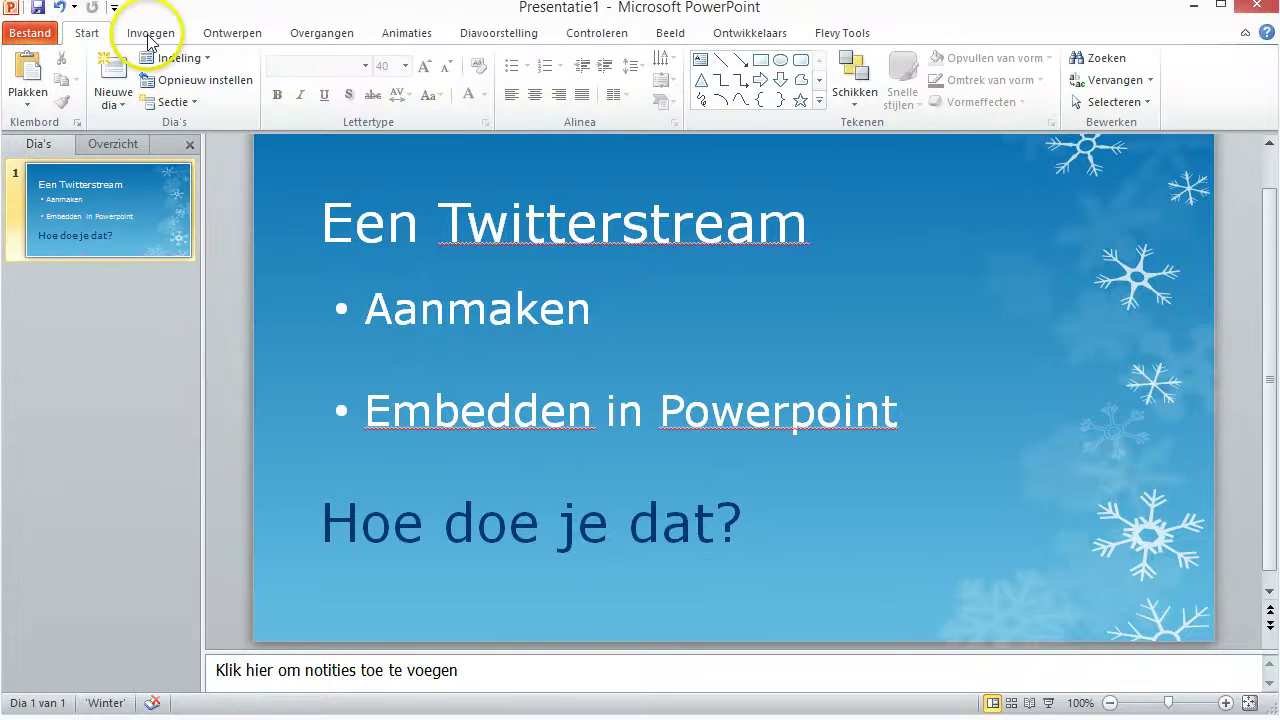
Confirm the LiveWeb Web Page button on the Invoegen tab, then return to Chrome
click(150, 38)
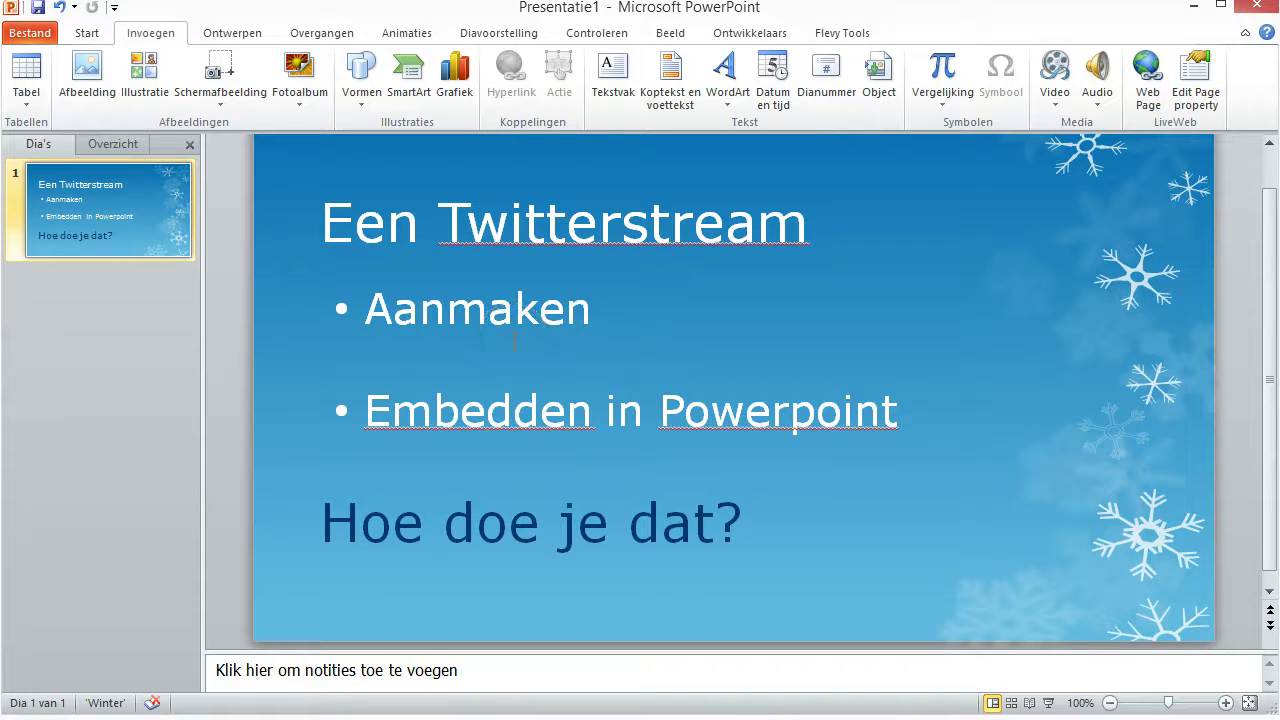
click(495, 609)
Point out Tweets.html in the C:/Presentaties folder in the address bar, then view its source in Notepad++
click(450, 706)
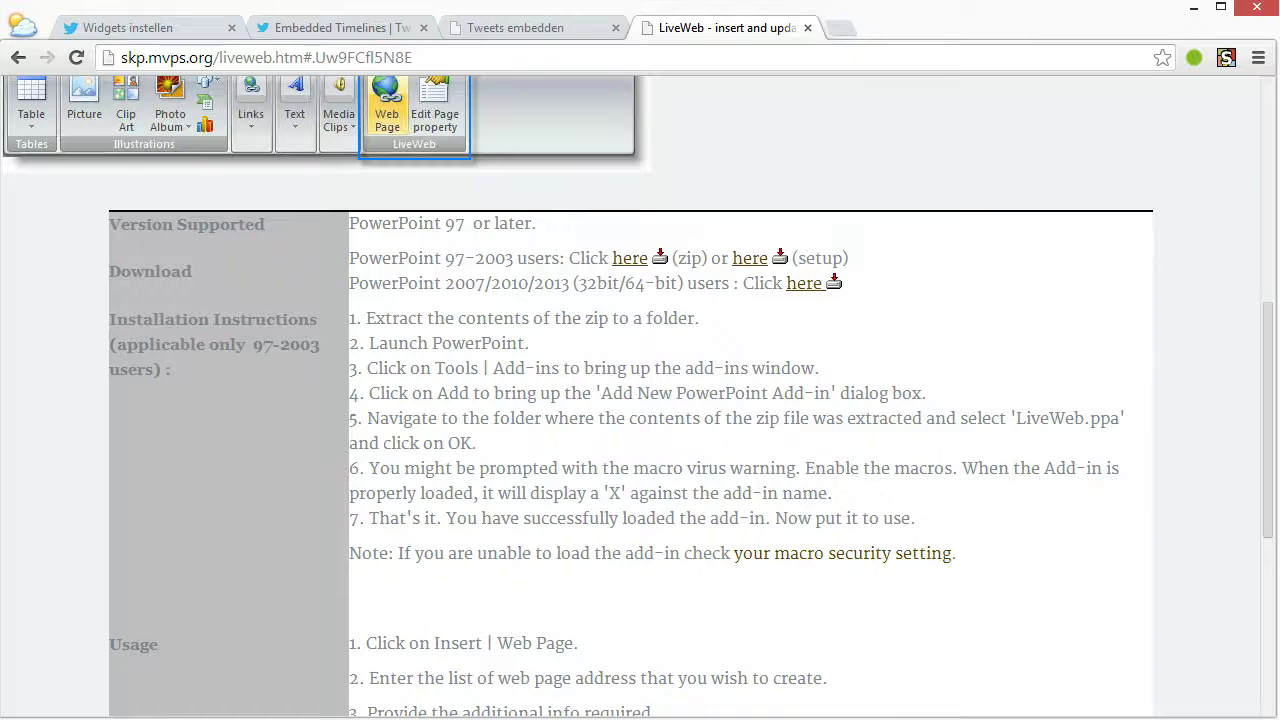
click(490, 28)
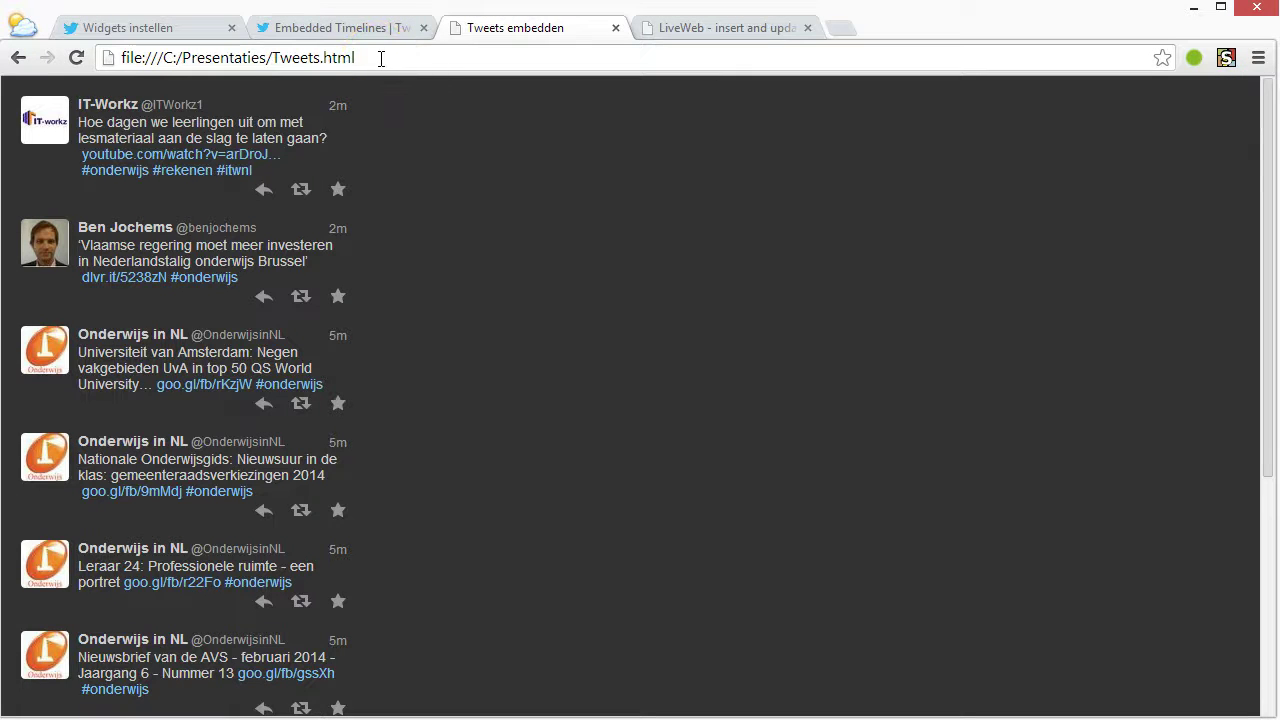
click(343, 57)
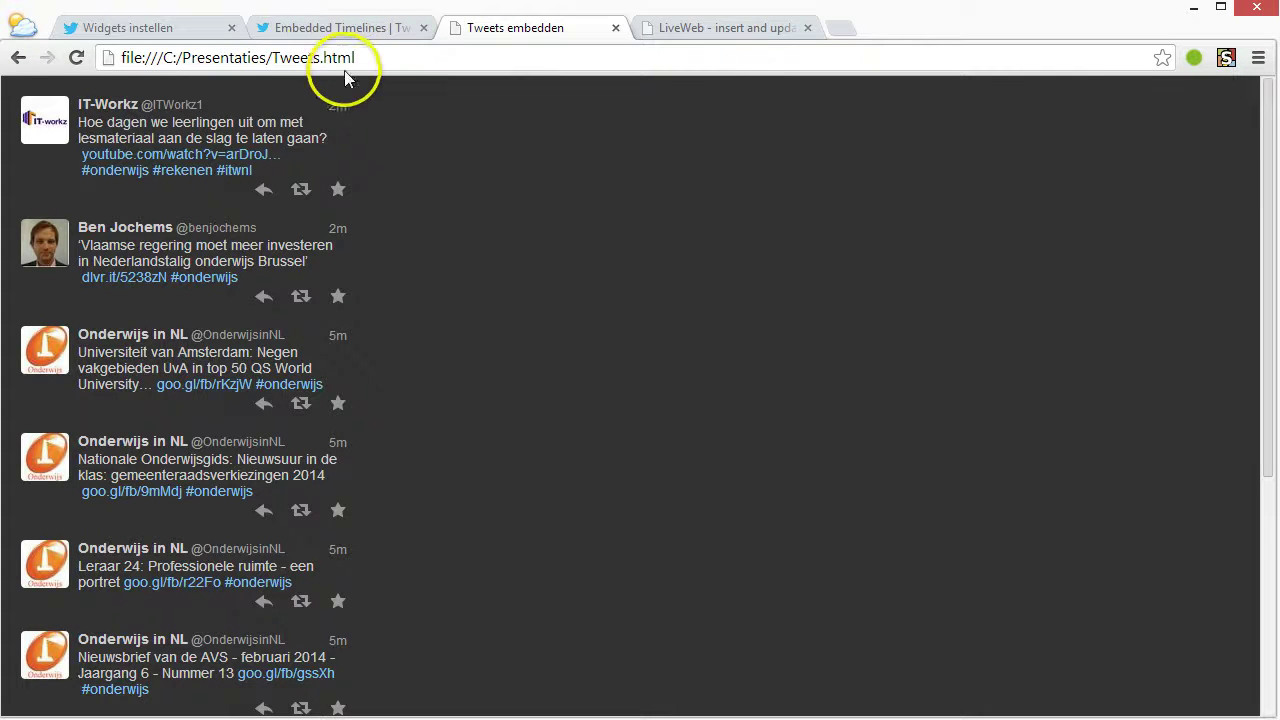
drag(277, 58, 352, 66)
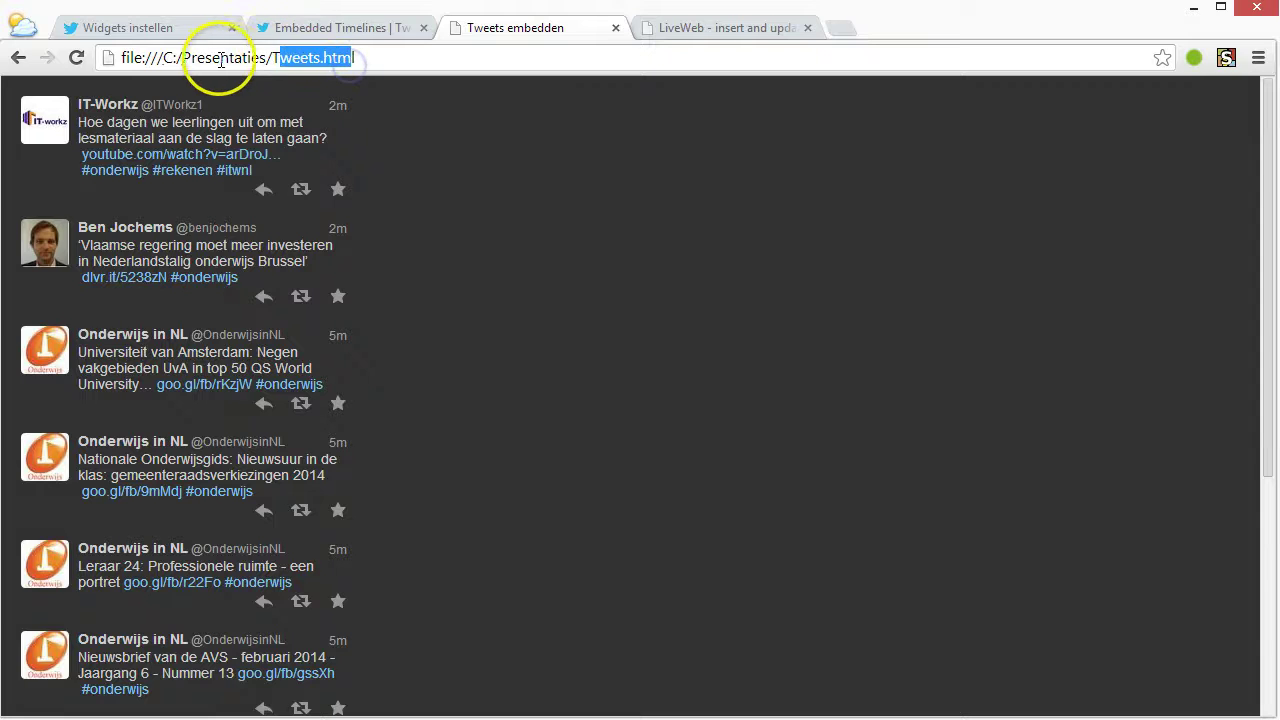
drag(205, 58, 229, 58)
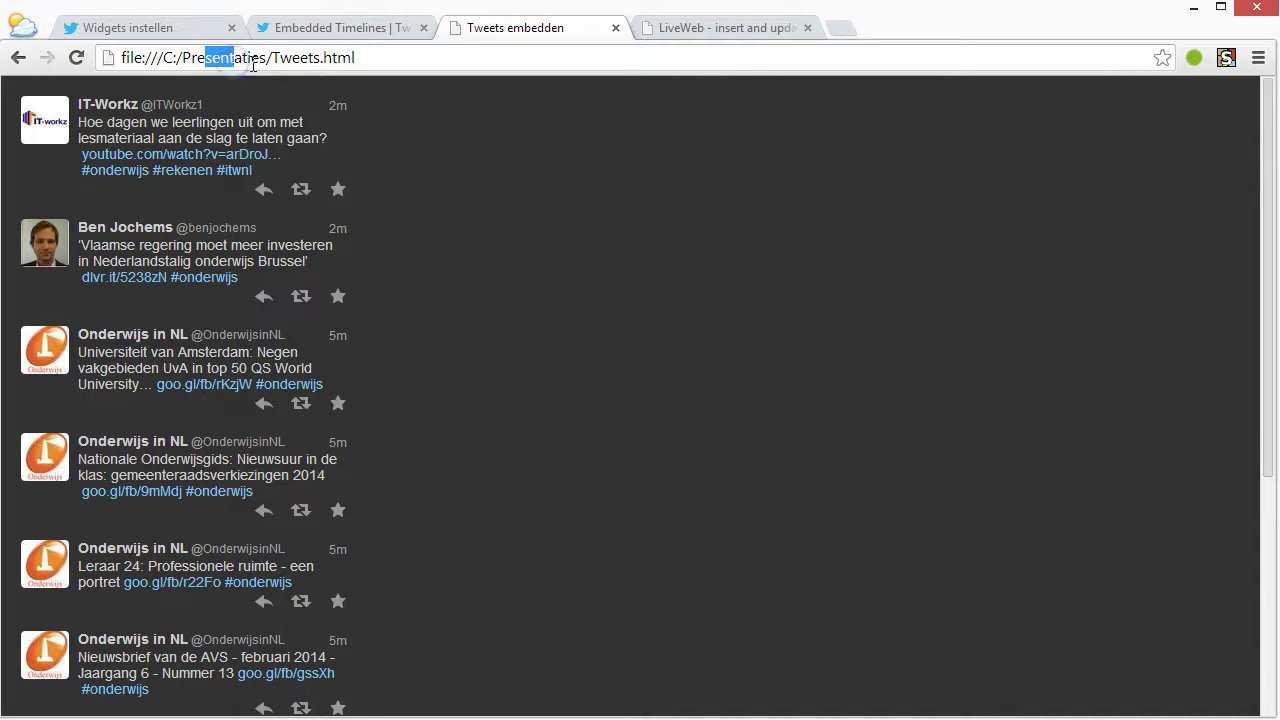
click(252, 62)
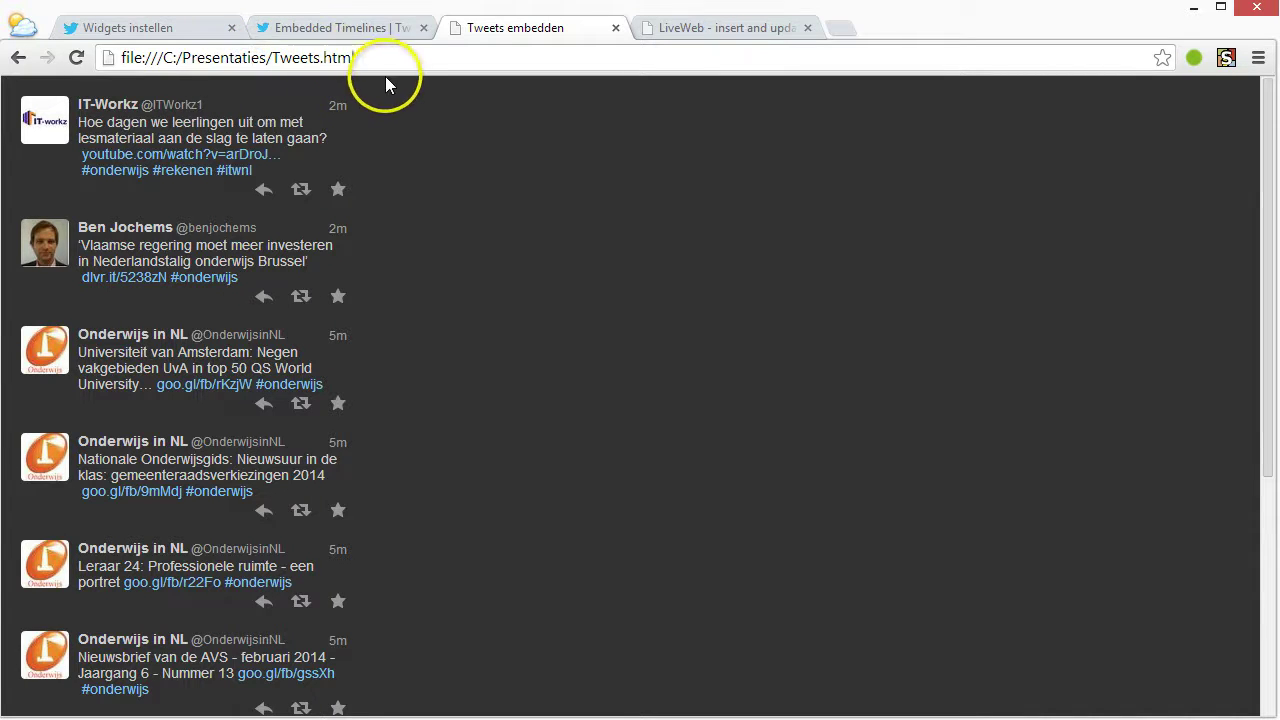
click(400, 588)
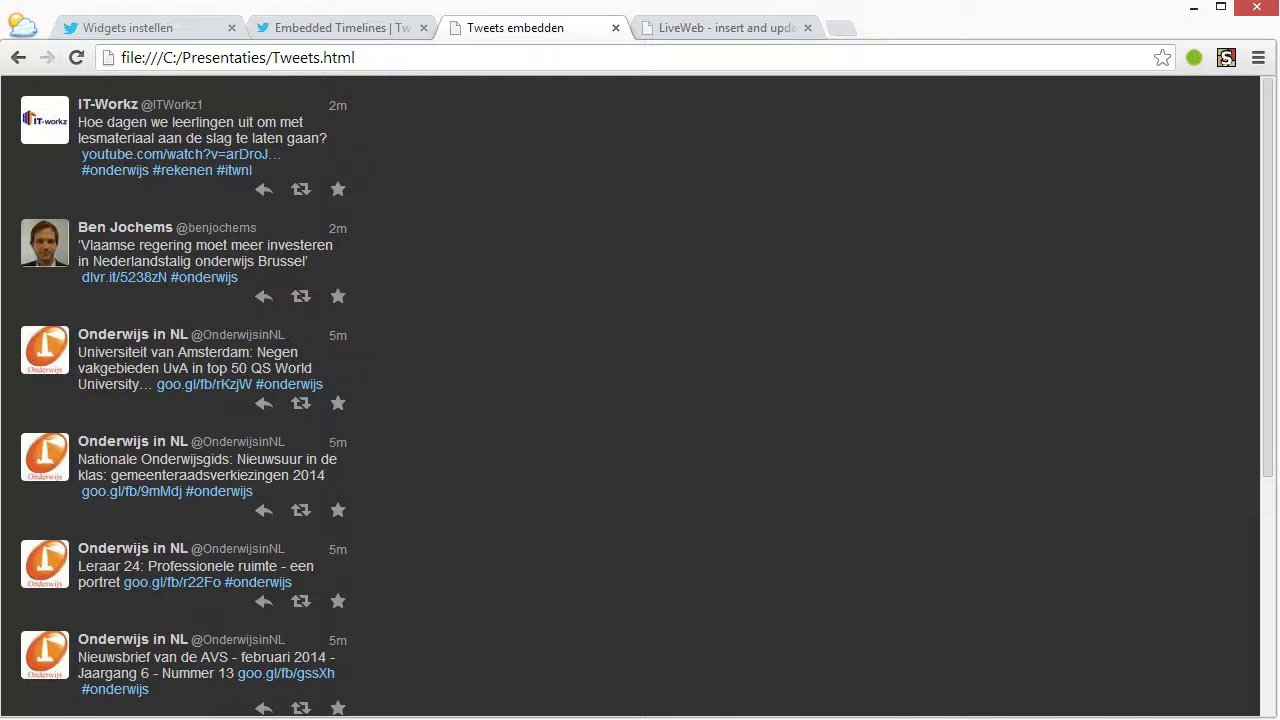
key(alt+Tab)
click(463, 417)
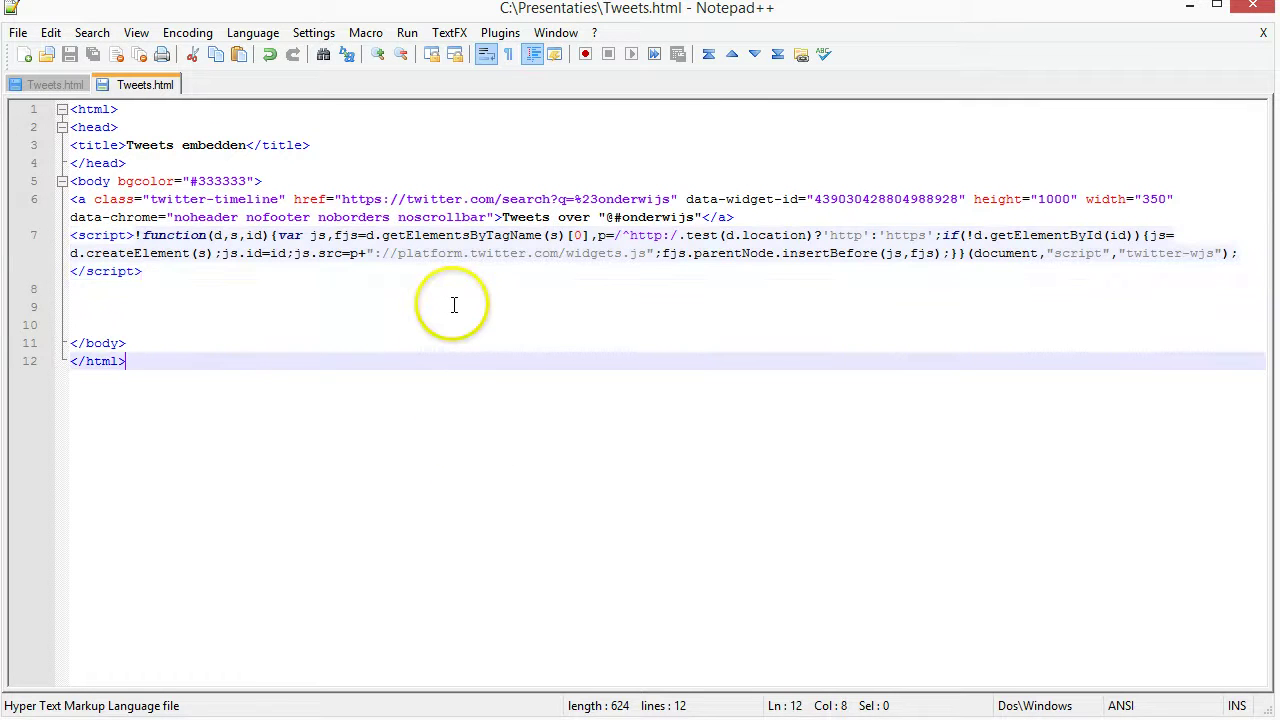
Highlight the width, nofooter and noheader options on line 6 of Tweets.html, then return to Chrome
click(1032, 200)
drag(1135, 200, 1127, 201)
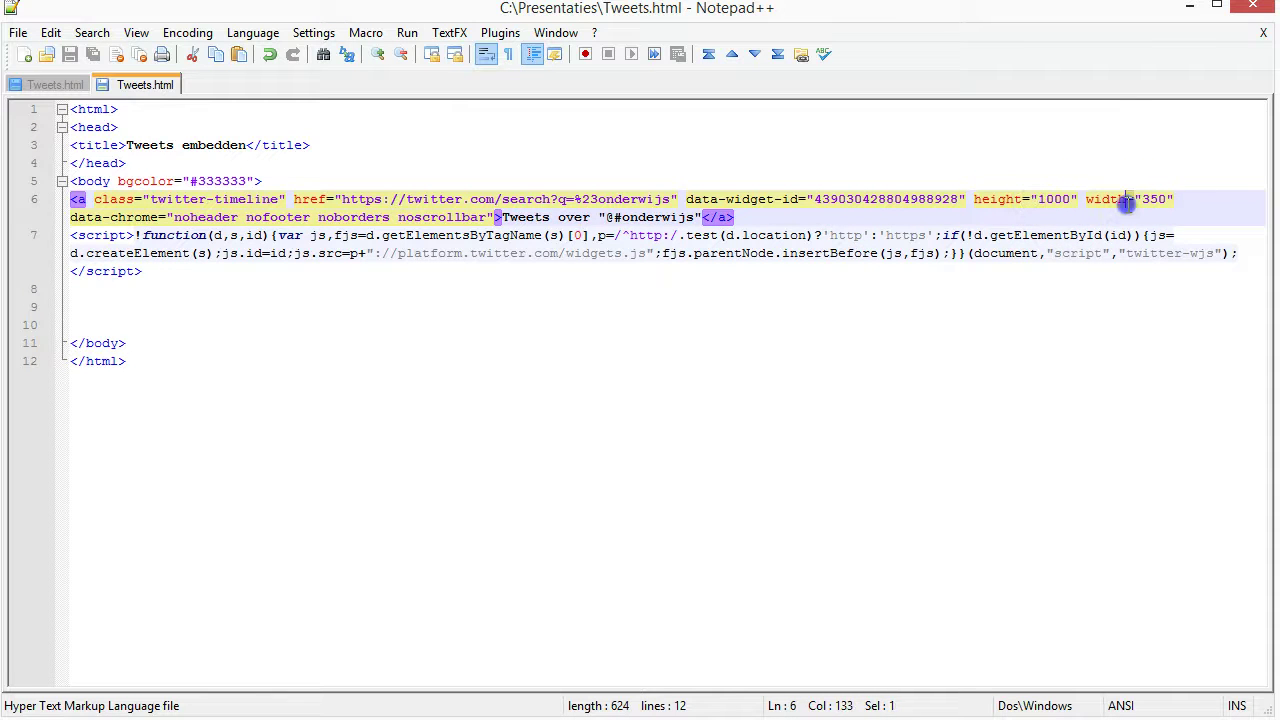
click(419, 237)
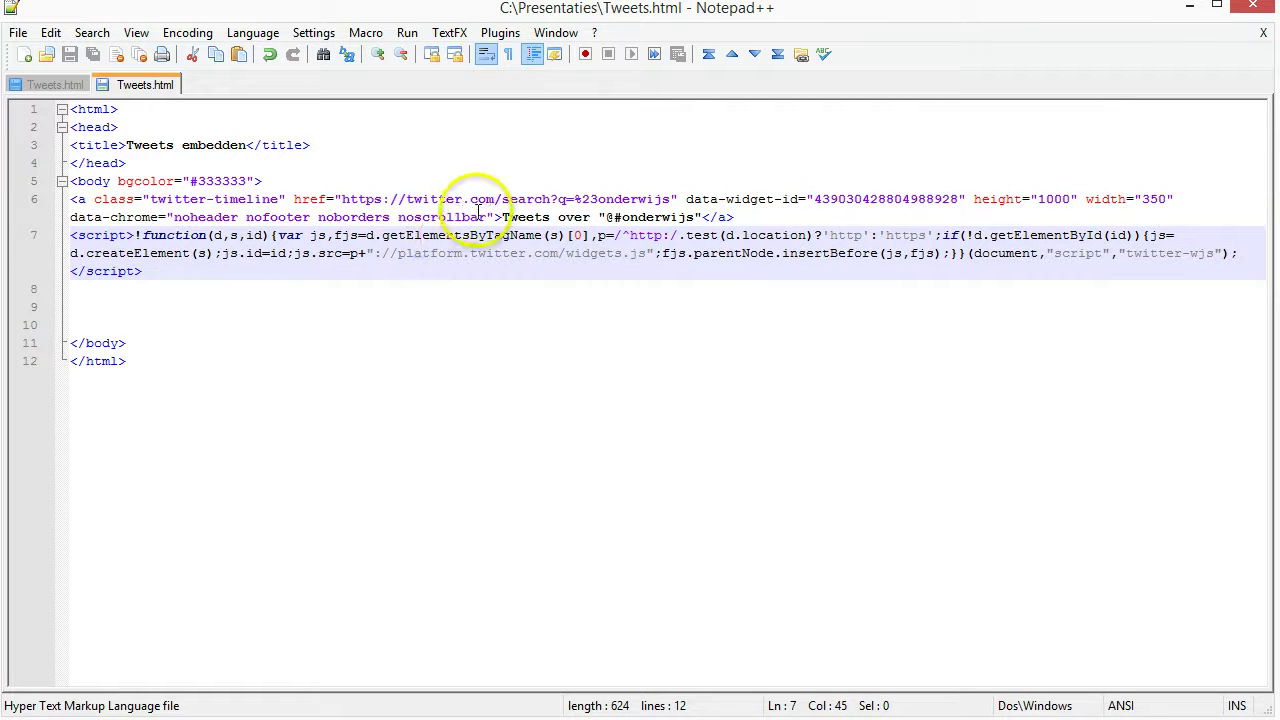
drag(488, 217, 312, 217)
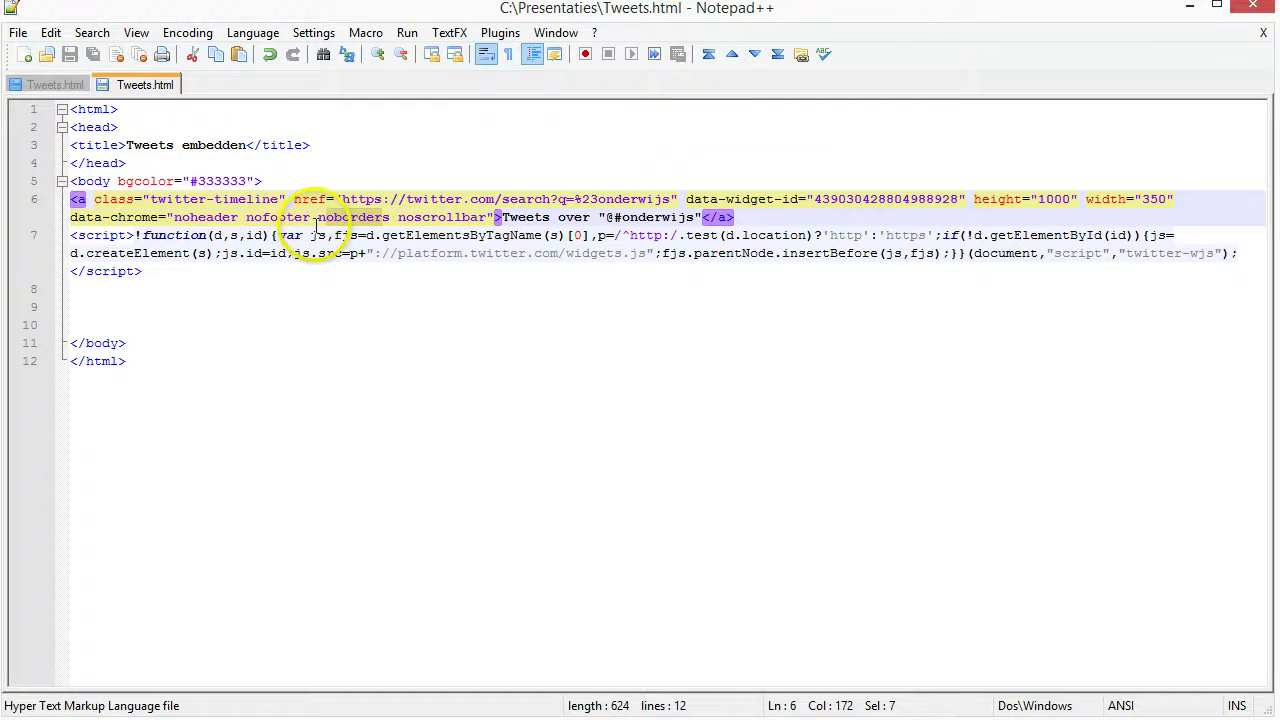
drag(305, 217, 176, 217)
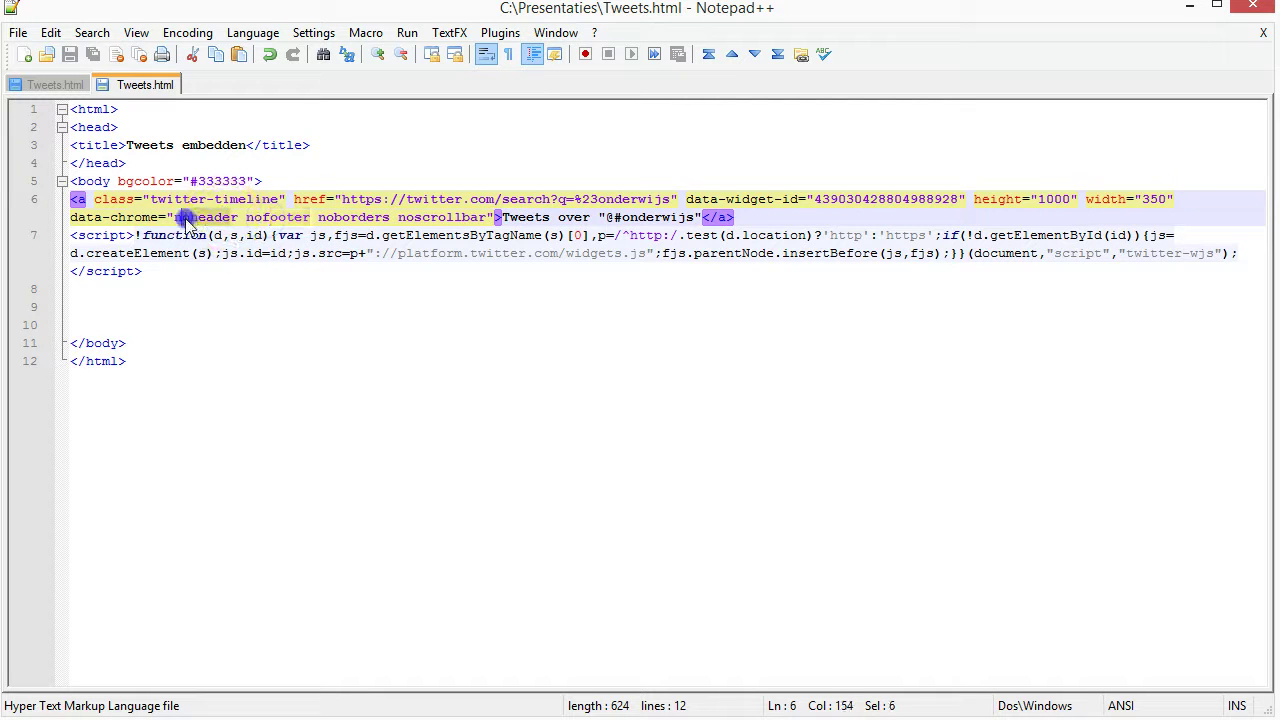
click(208, 270)
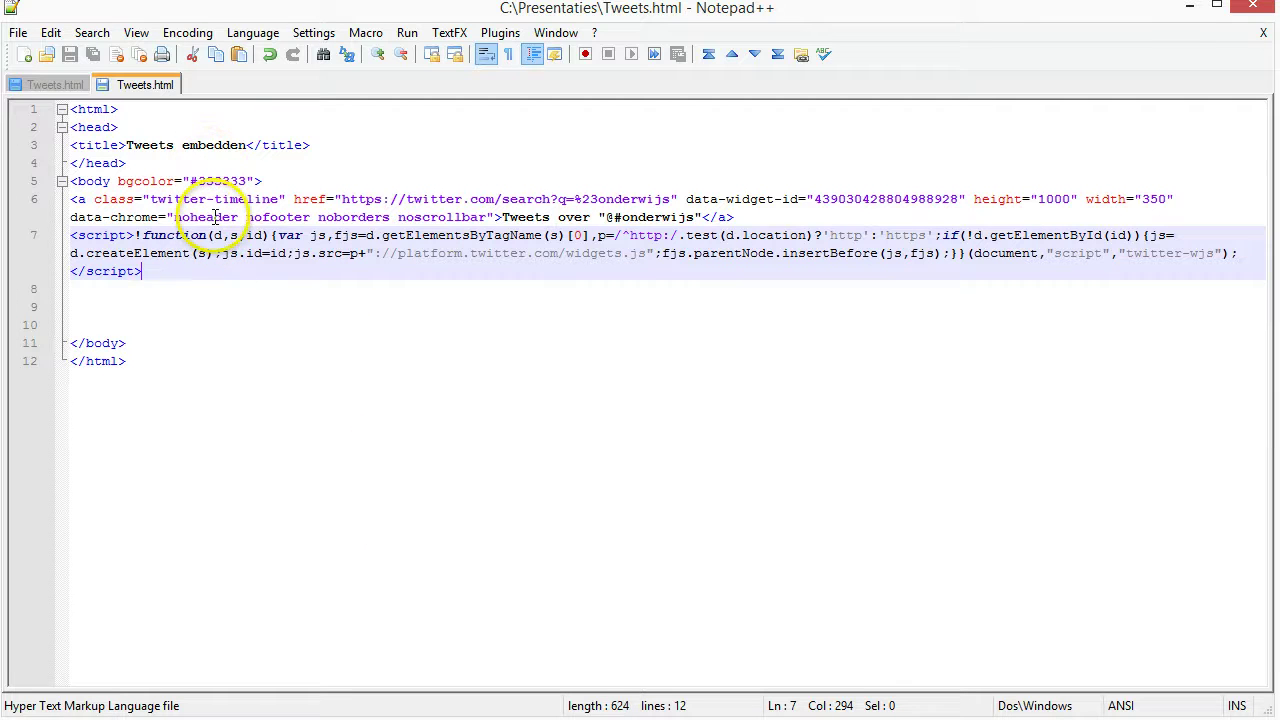
key(alt+Tab)
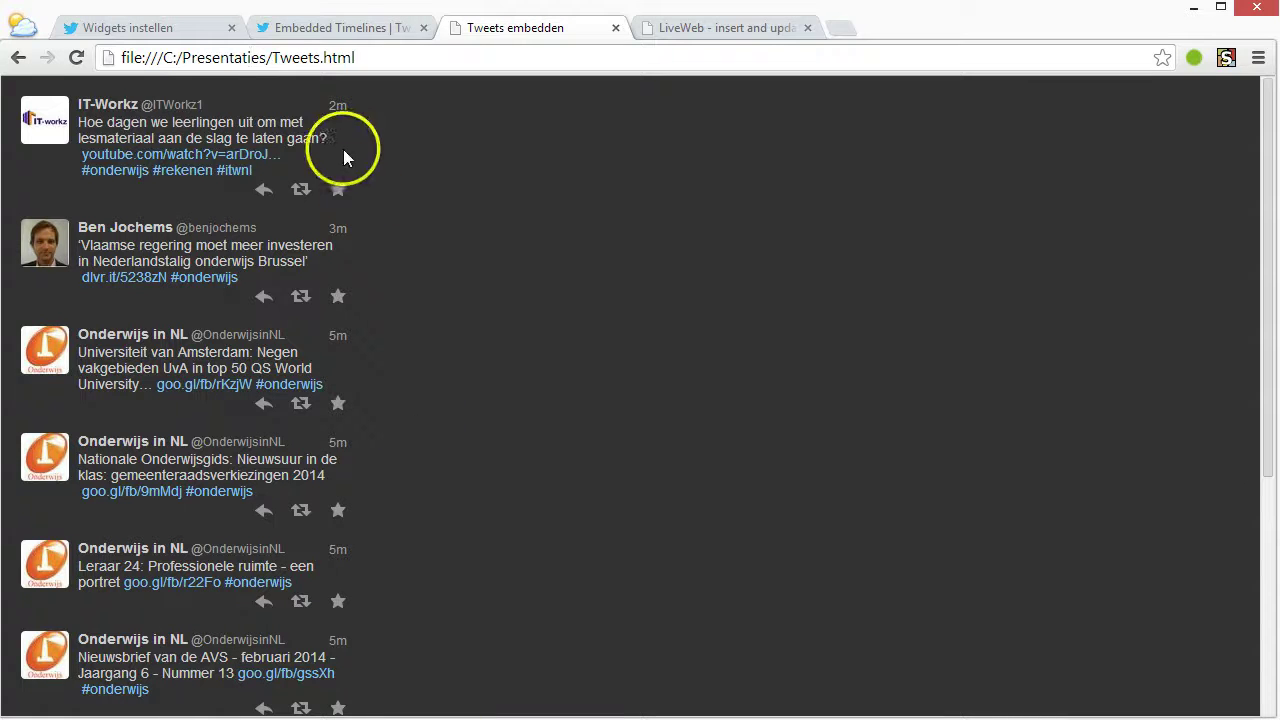
Glance at the Embedded Timelines docs, copy the C:/Presentaties/Tweets.html path, and return to PowerPoint
click(340, 28)
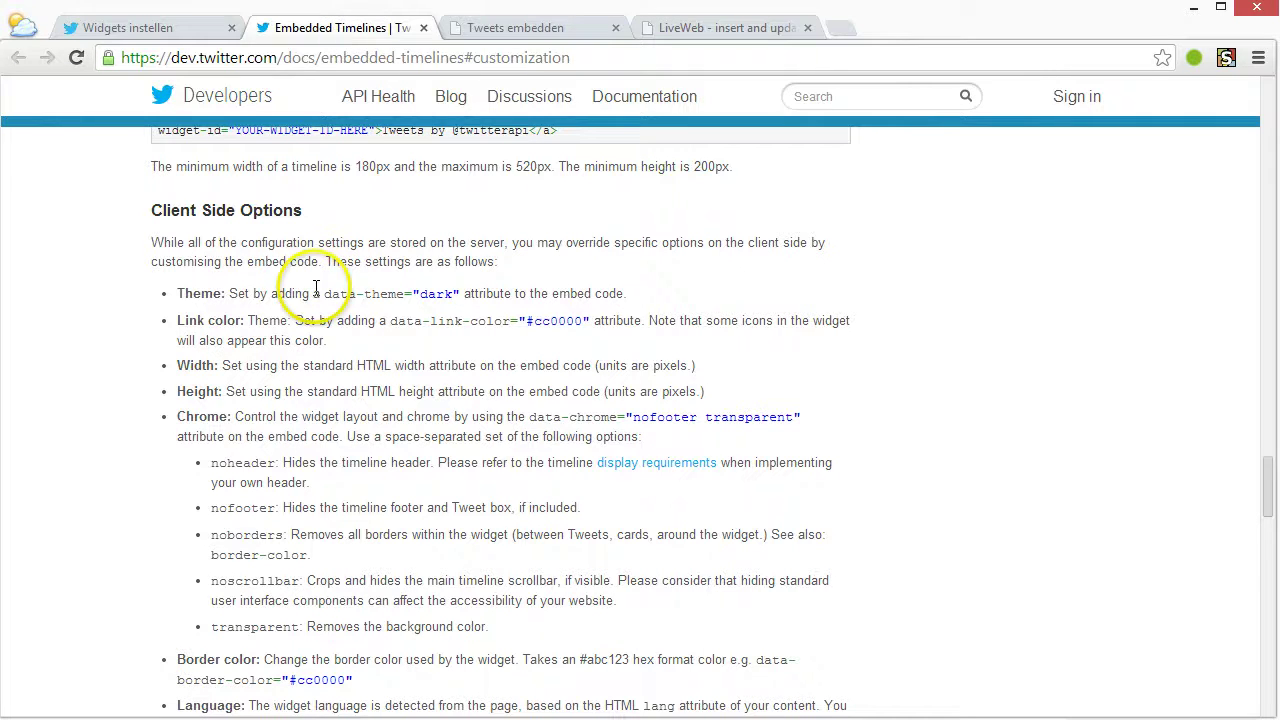
scroll(316, 288, down, 1)
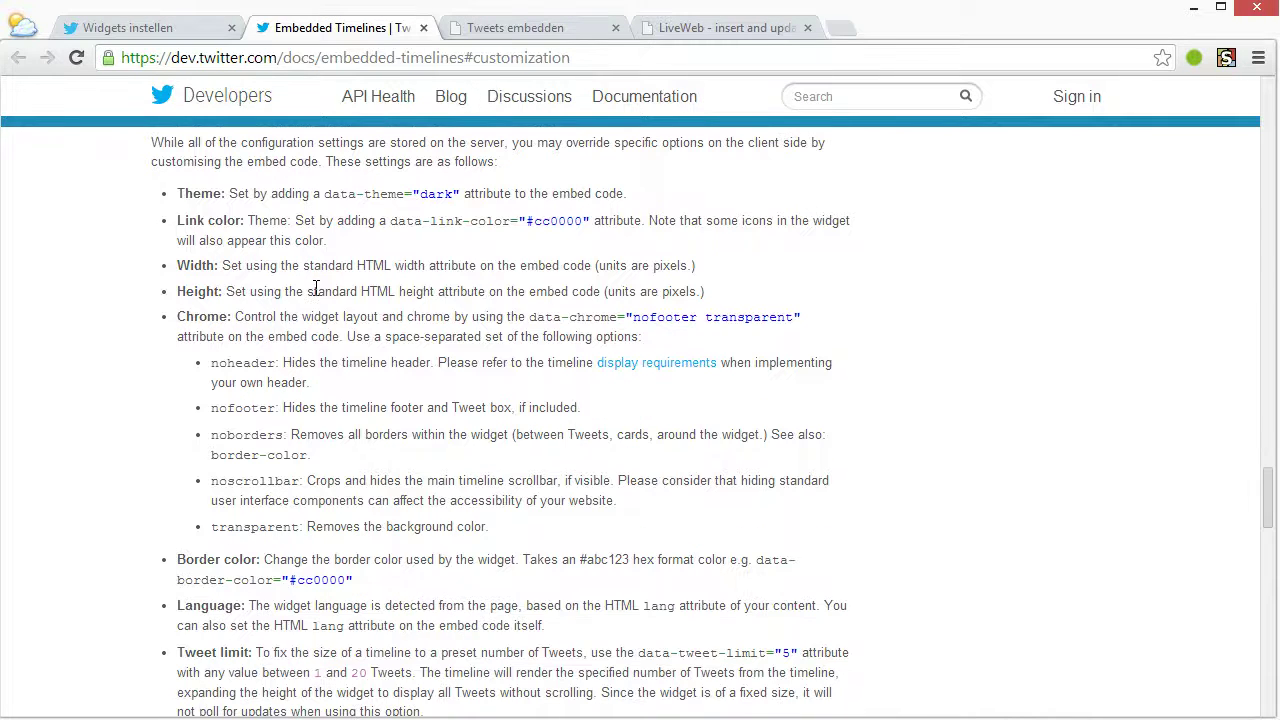
click(560, 28)
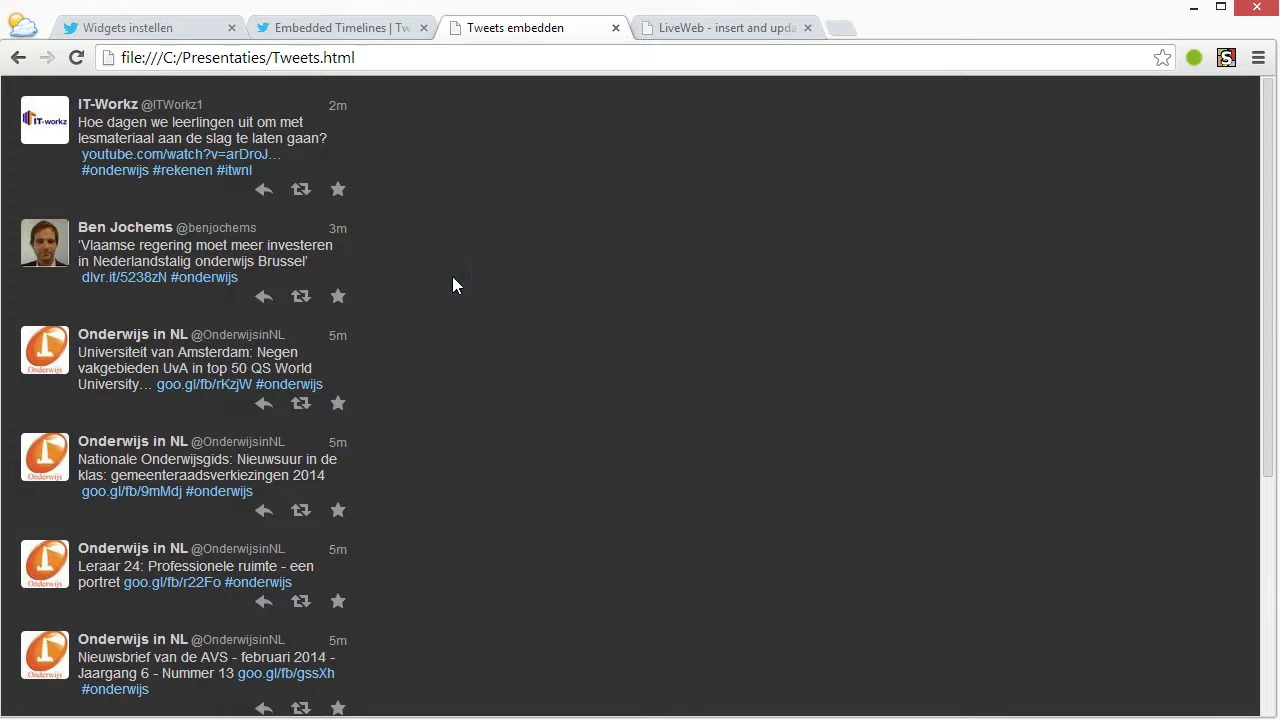
scroll(453, 278, down, 1)
scroll(453, 278, up, 1)
scroll(453, 278, down, 2)
scroll(453, 278, up, 2)
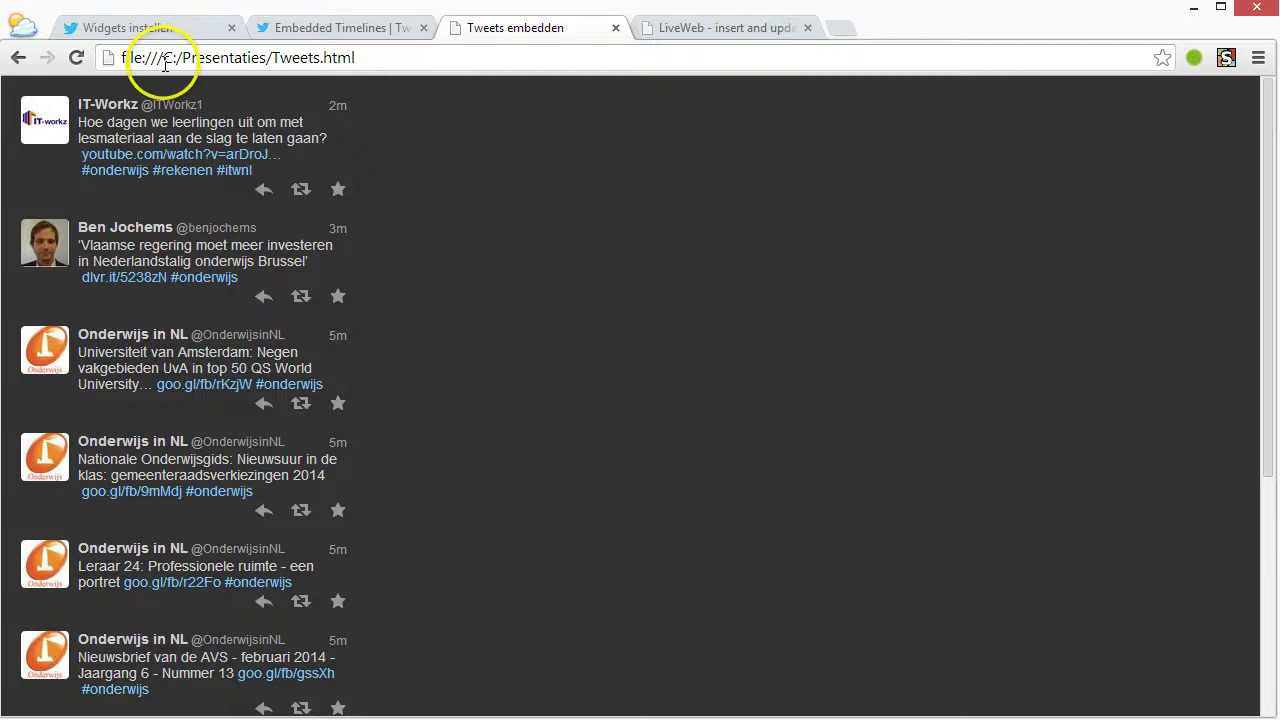
drag(165, 63, 367, 68)
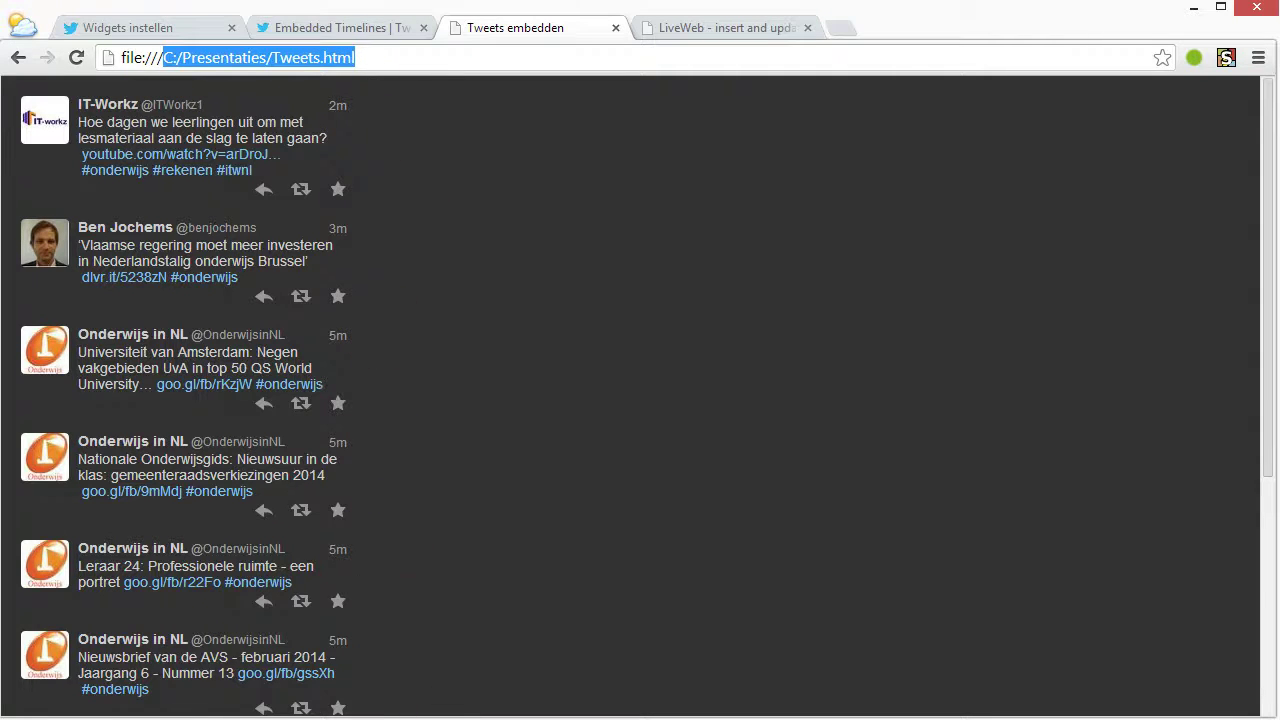
key(alt+Tab)
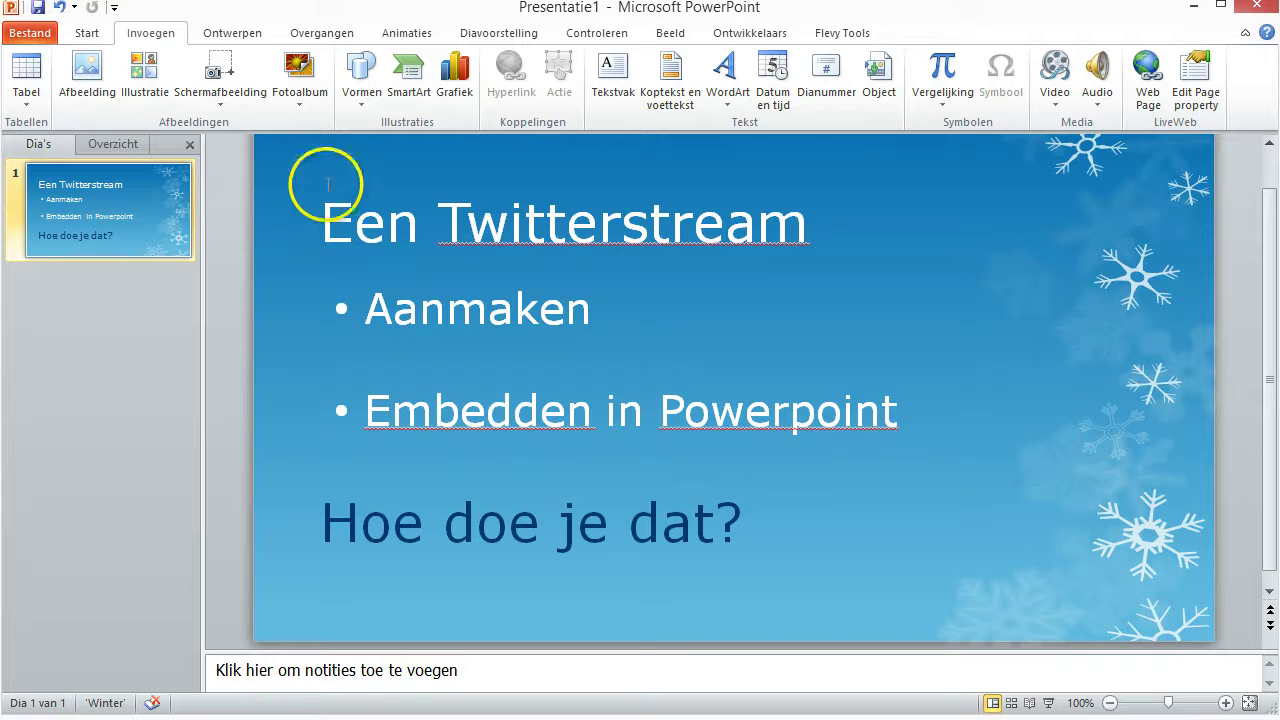
Start LiveWeb's Web Page wizard and add C:/Presentaties/Tweets.html to its page list
click(1146, 92)
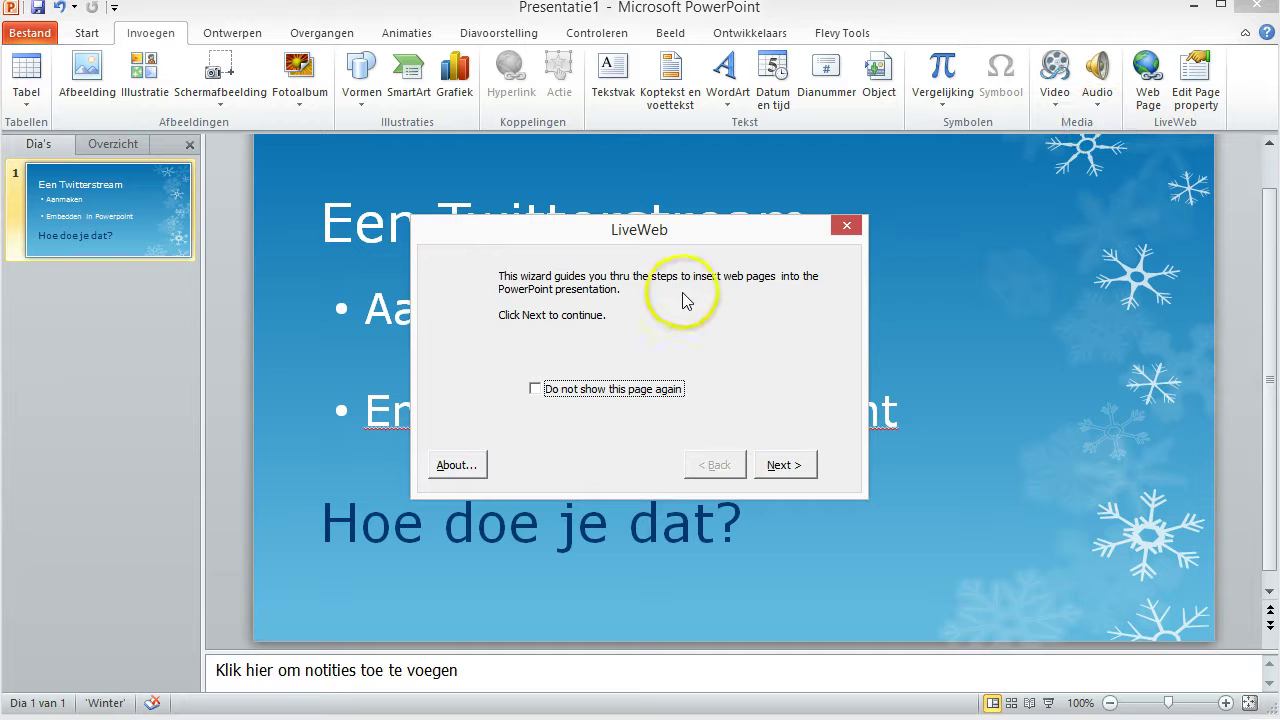
click(778, 465)
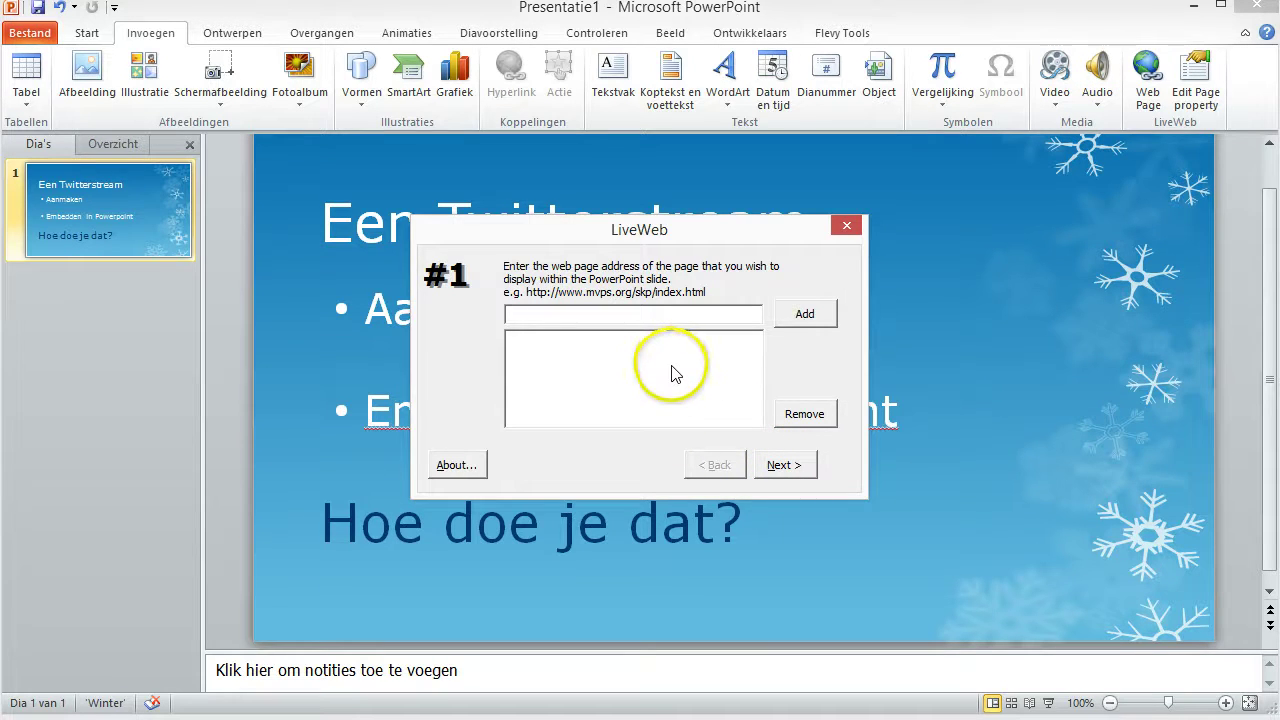
text(C:/Presentaties/Tweets.html)
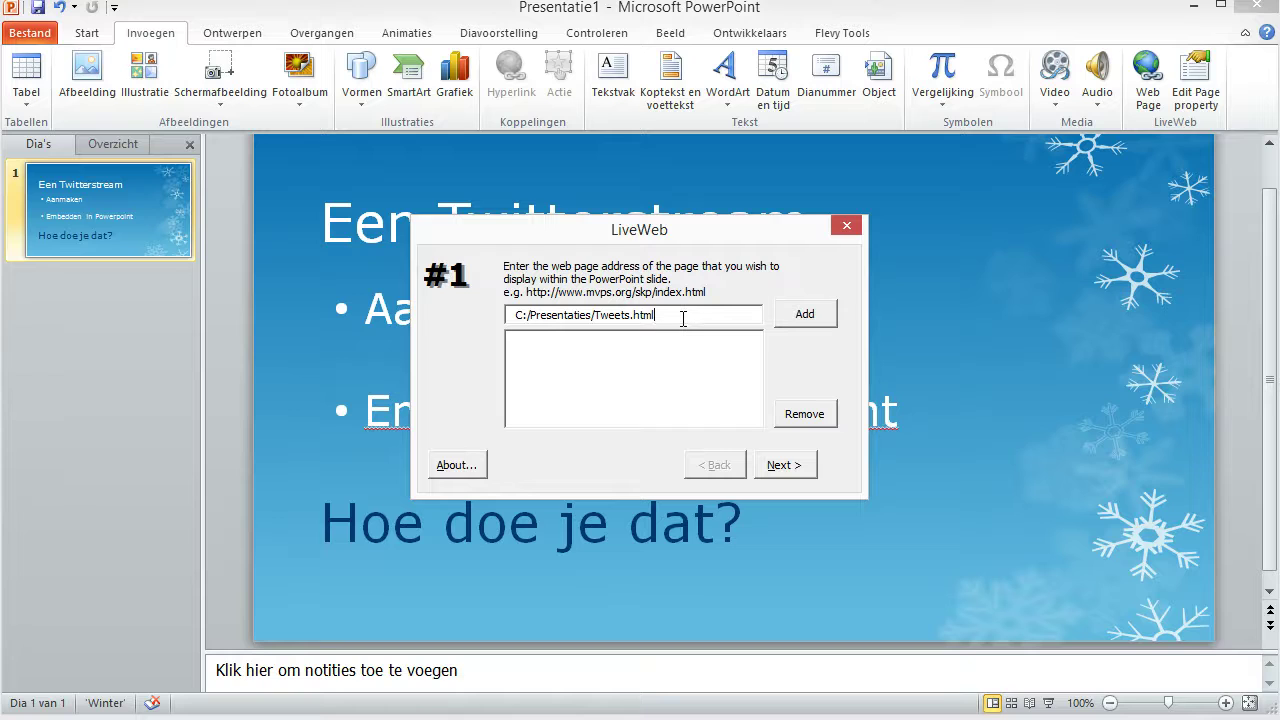
click(805, 316)
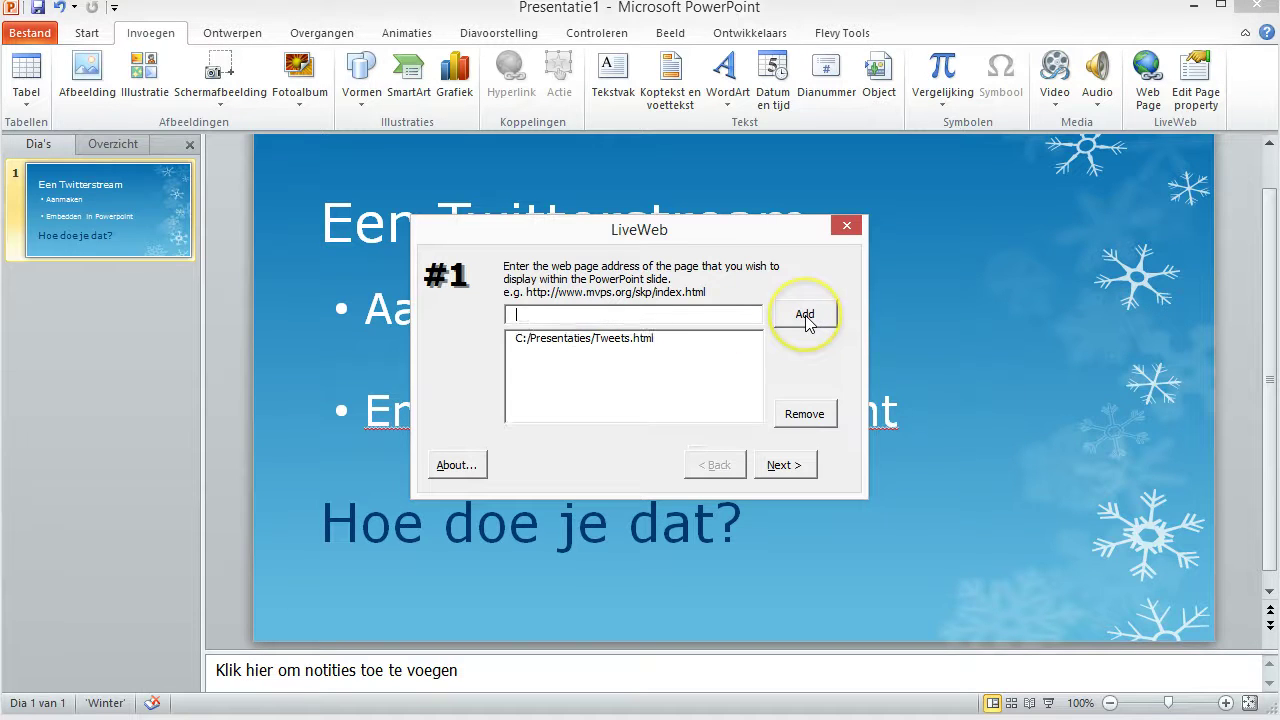
Finish the wizard with residual-flashing elimination on and 90% slide size, creating slide 2
click(799, 470)
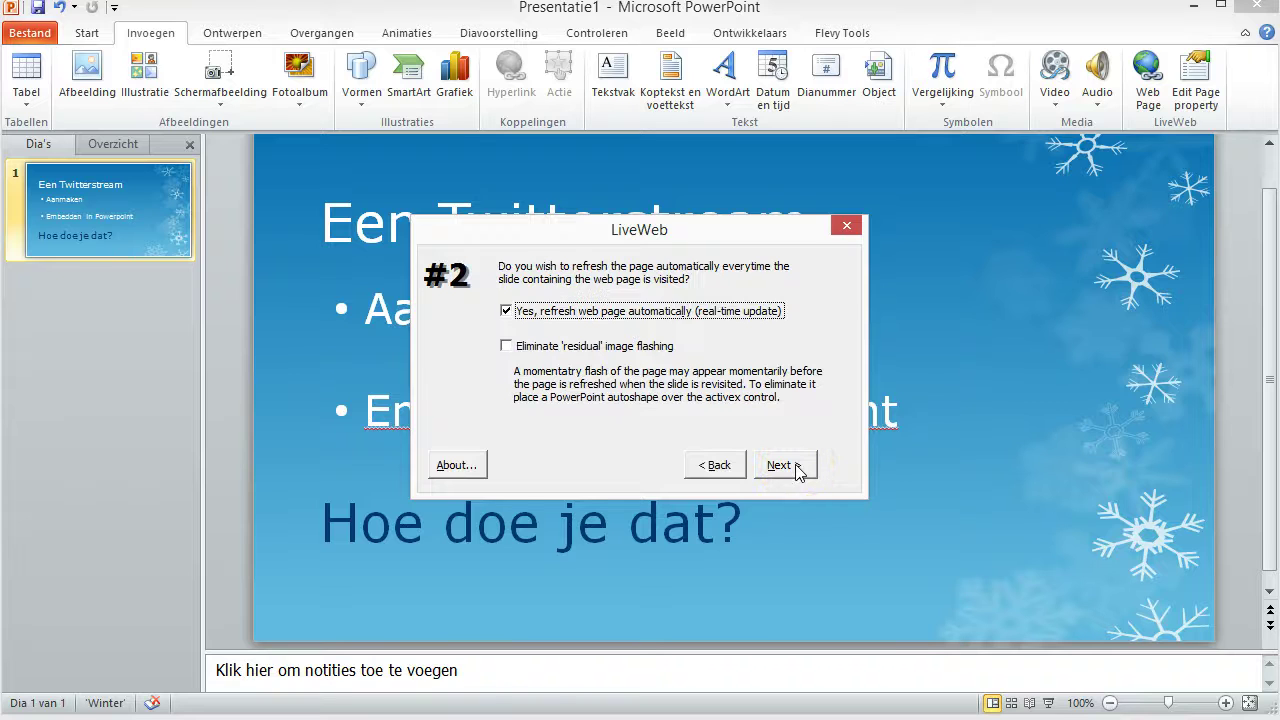
click(506, 346)
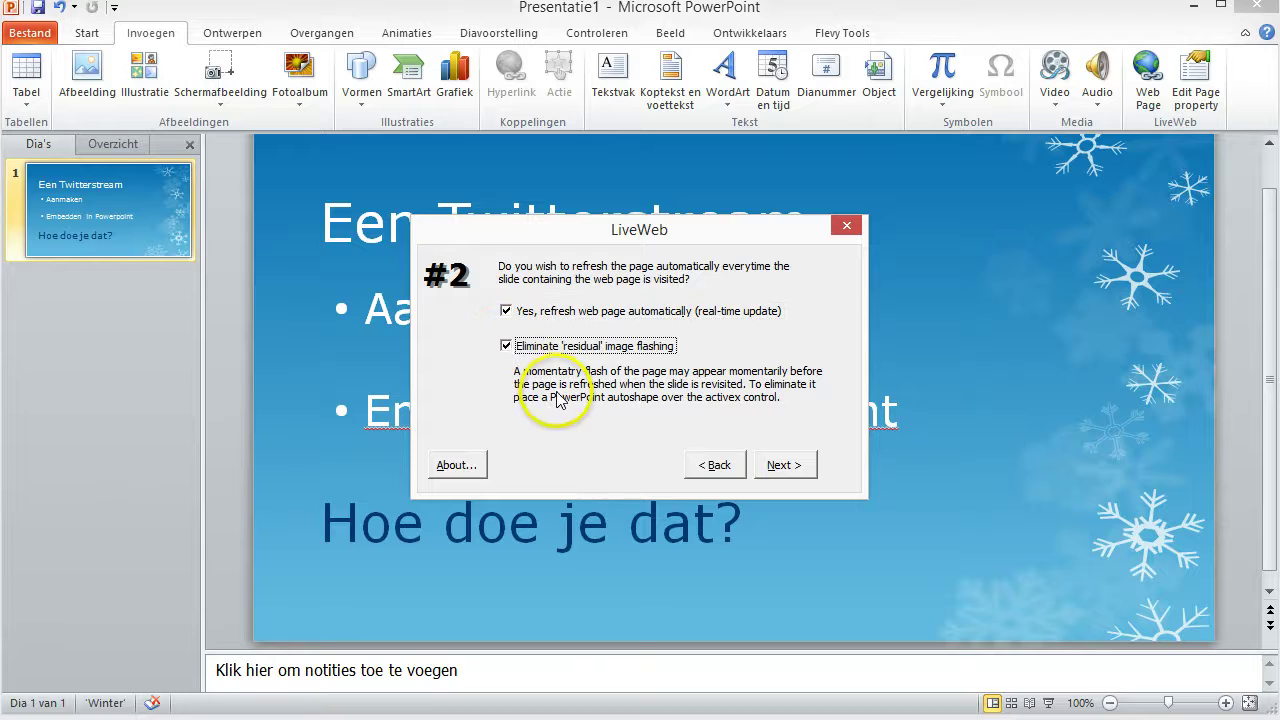
click(790, 467)
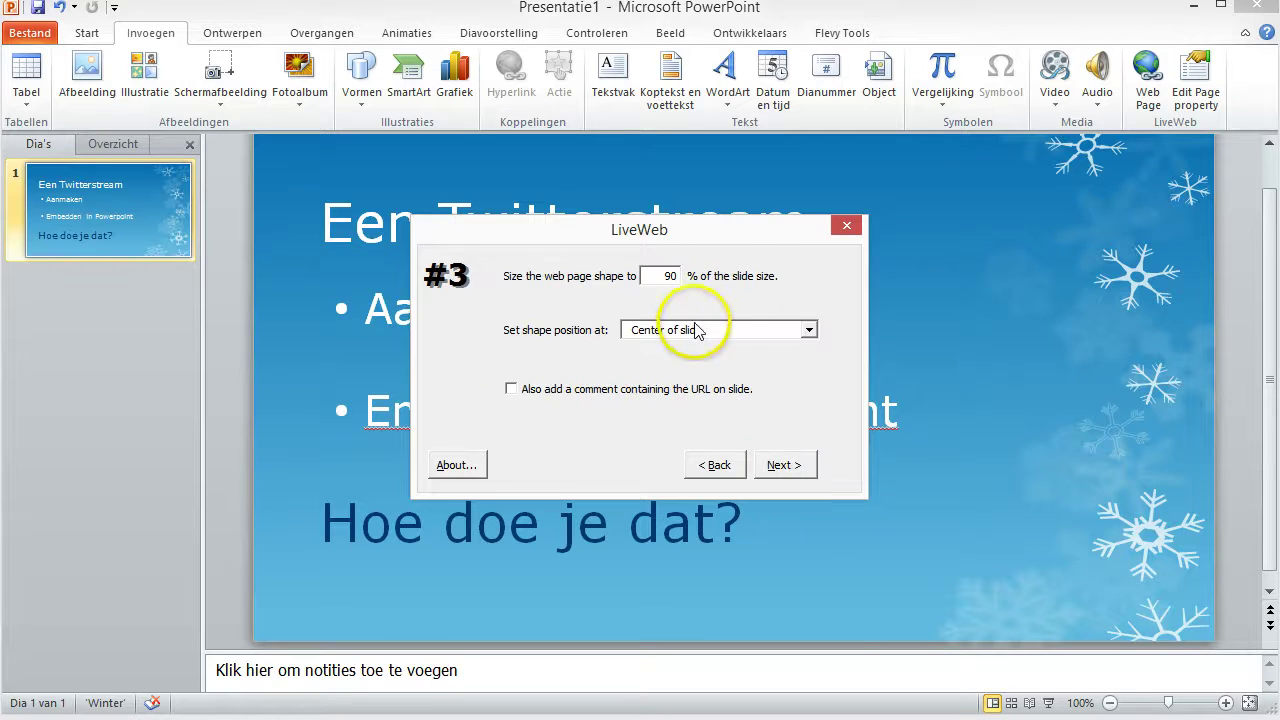
click(670, 277)
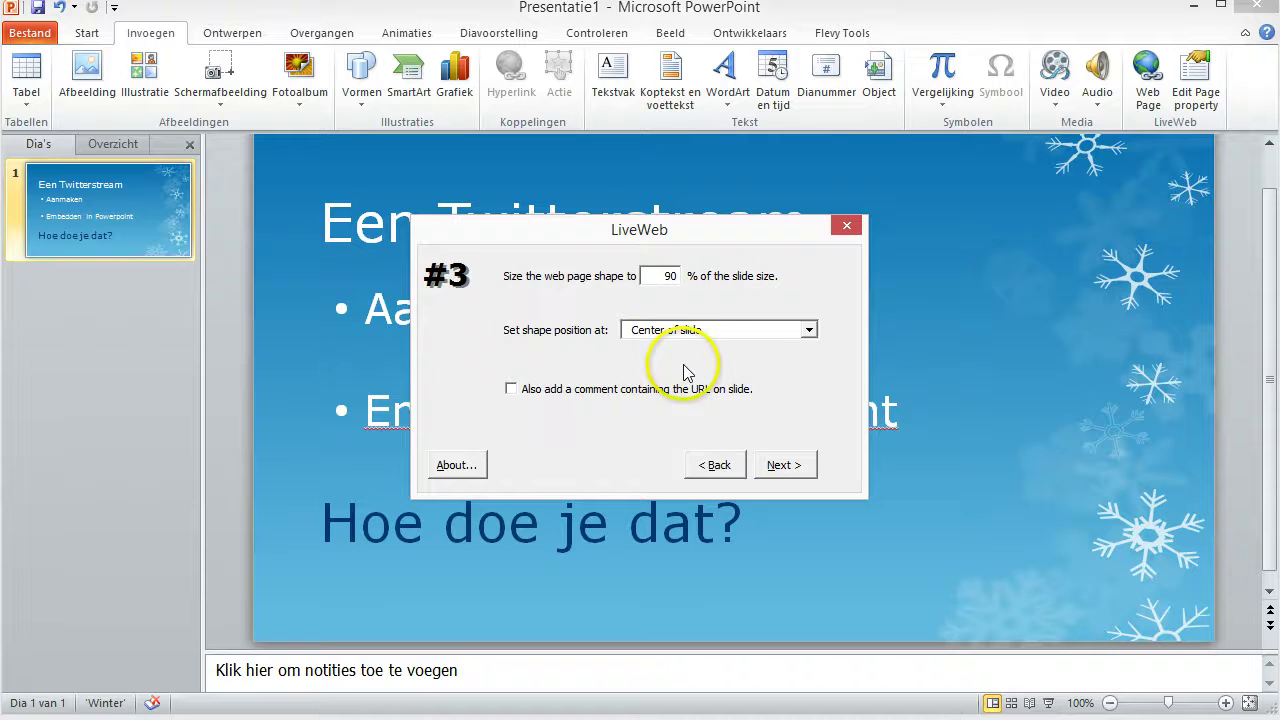
click(786, 470)
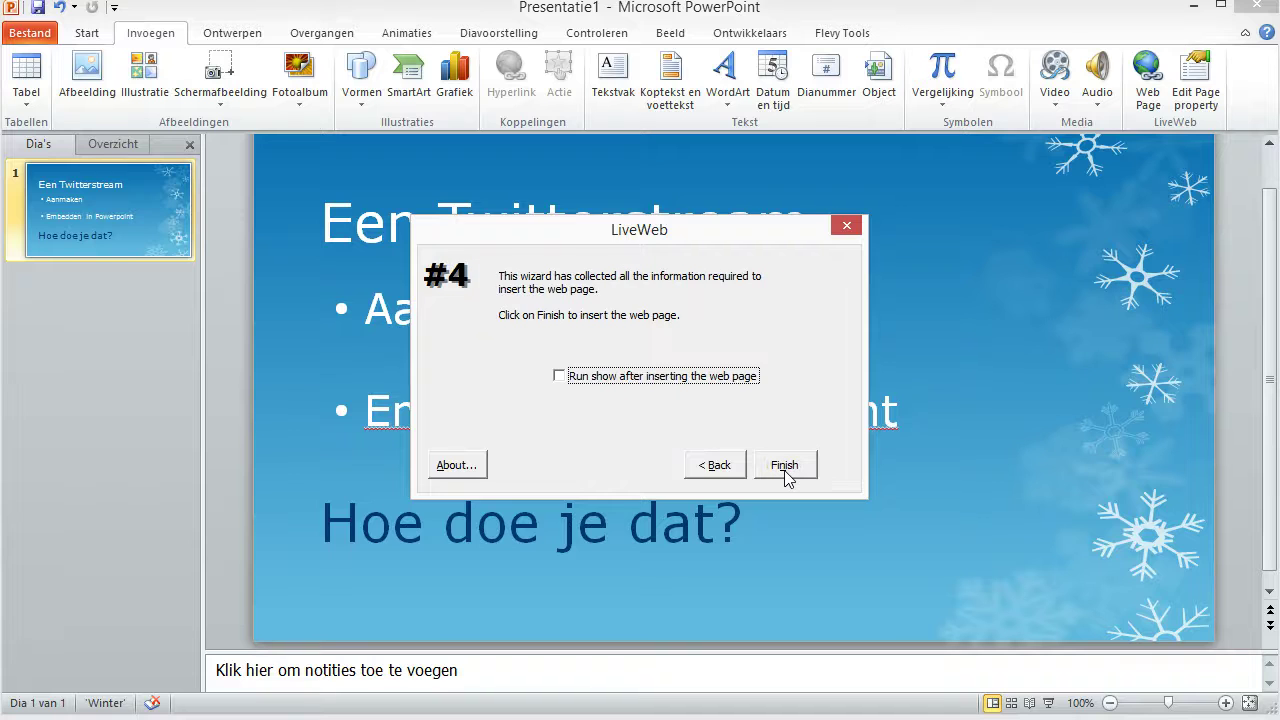
click(785, 468)
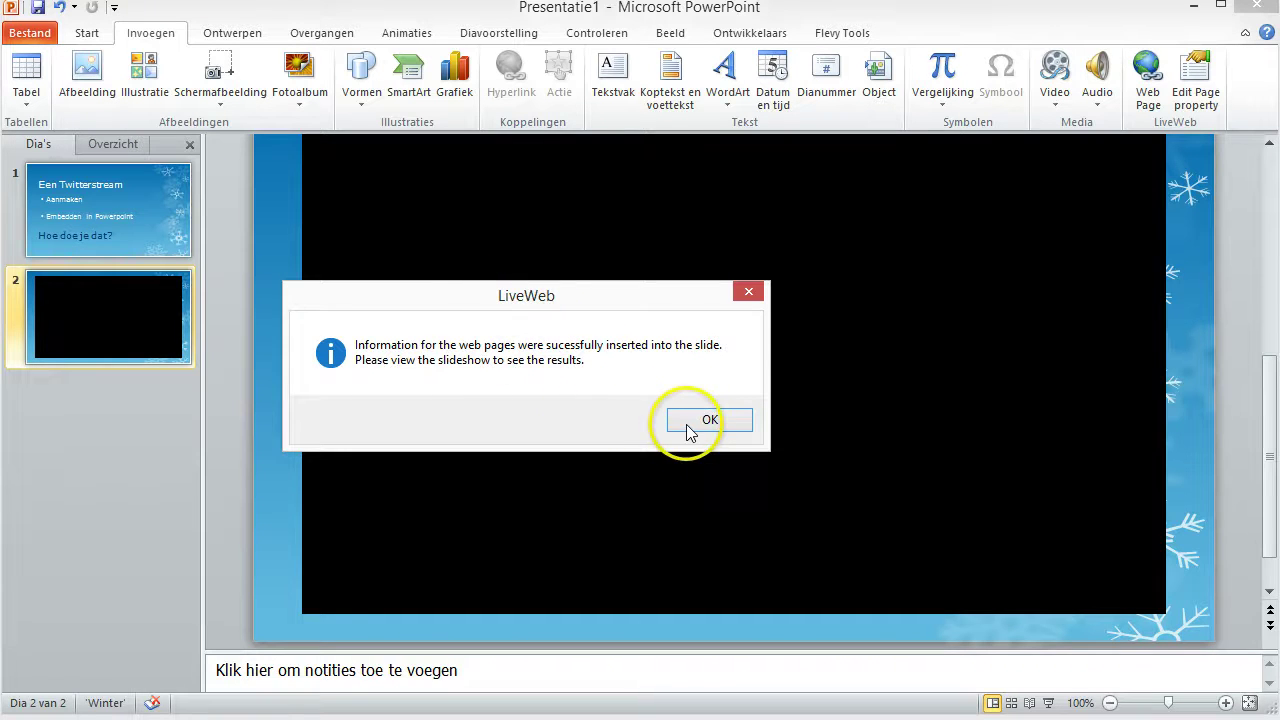
click(687, 424)
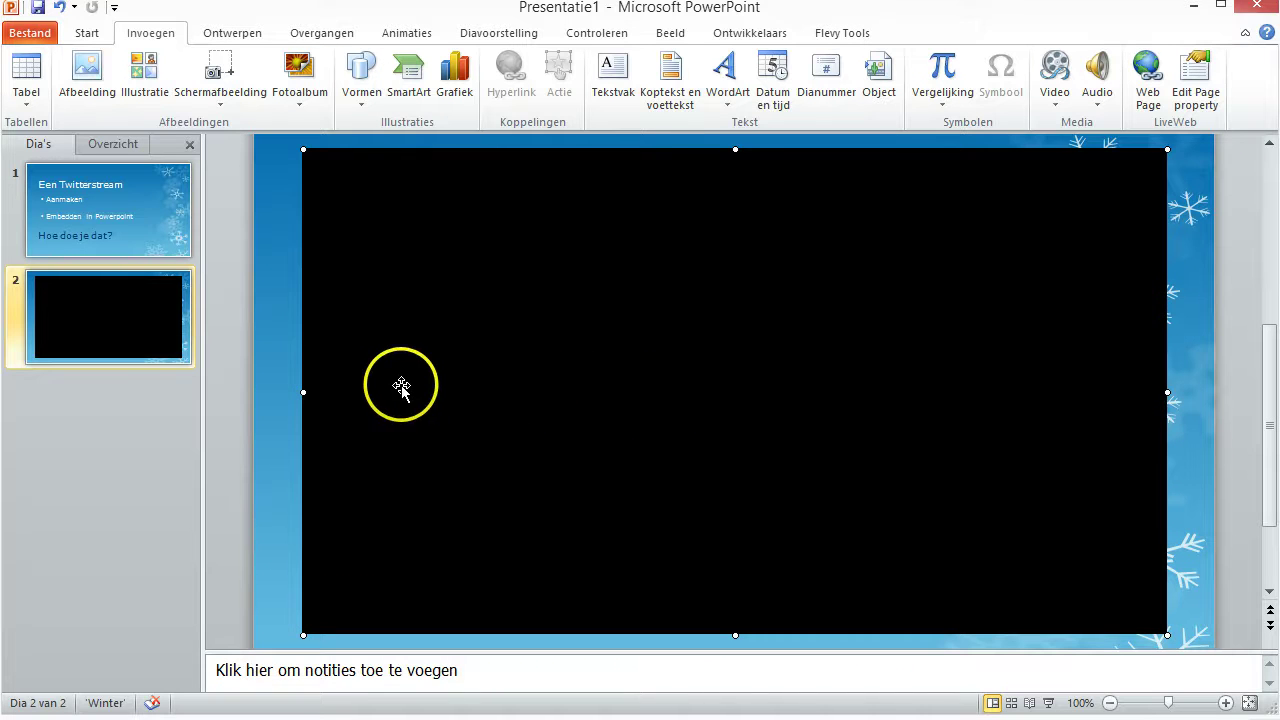
Narrow the web object into a column against slide 2's right edge and stretch its height
drag(303, 392, 1014, 369)
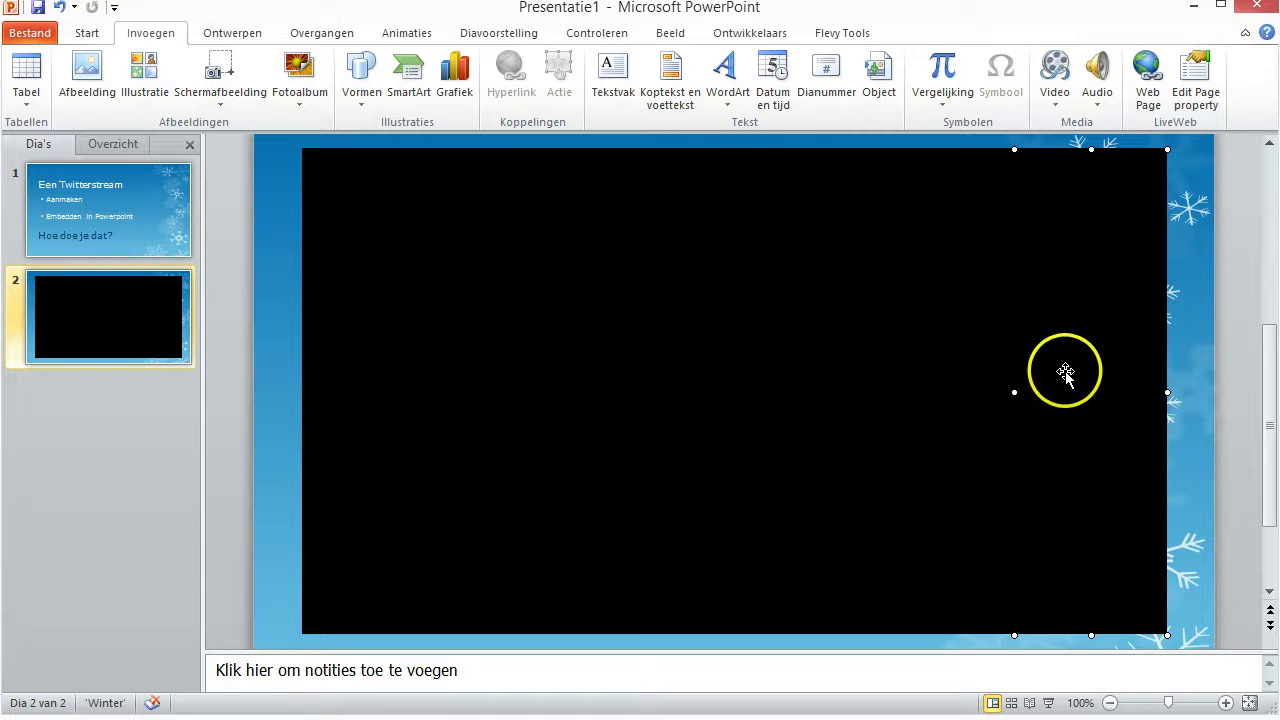
drag(1067, 370, 1124, 365)
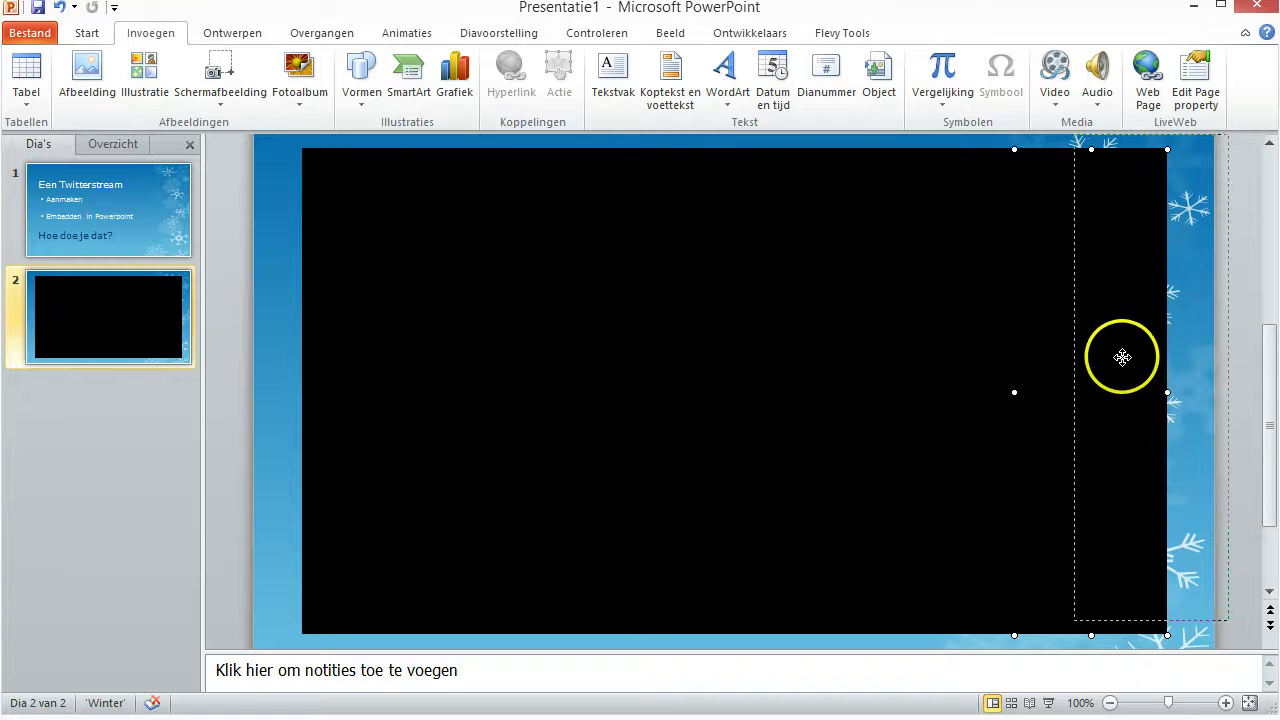
drag(1127, 362, 1114, 354)
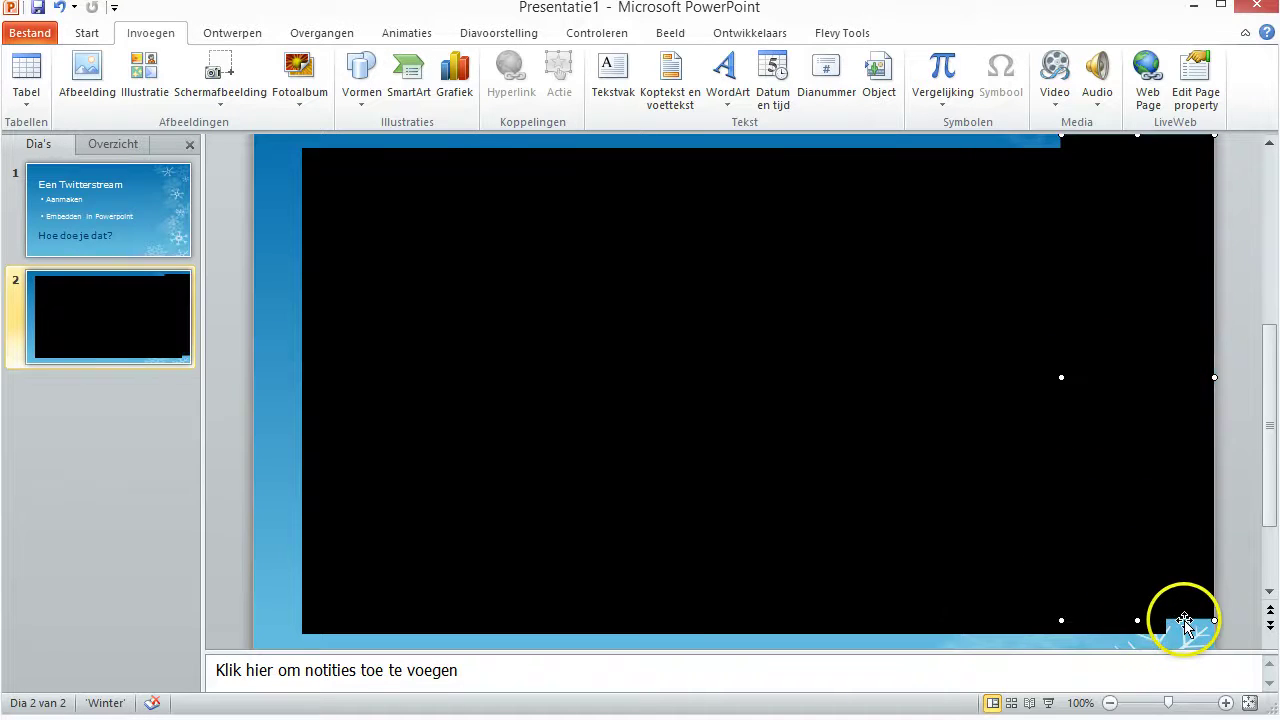
mouse_move(1136, 620)
mouse_down()
mouse_move(1131, 605)
mouse_move(1135, 618)
mouse_up()
click(1020, 420)
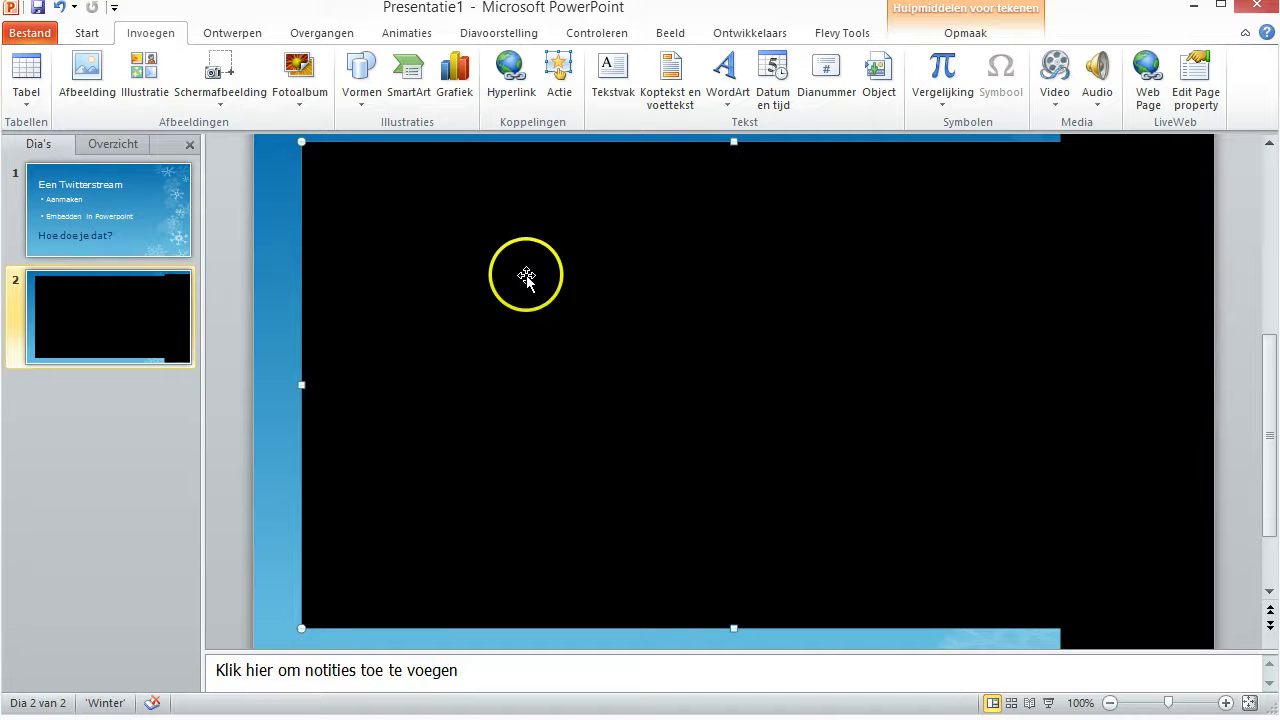
click(503, 33)
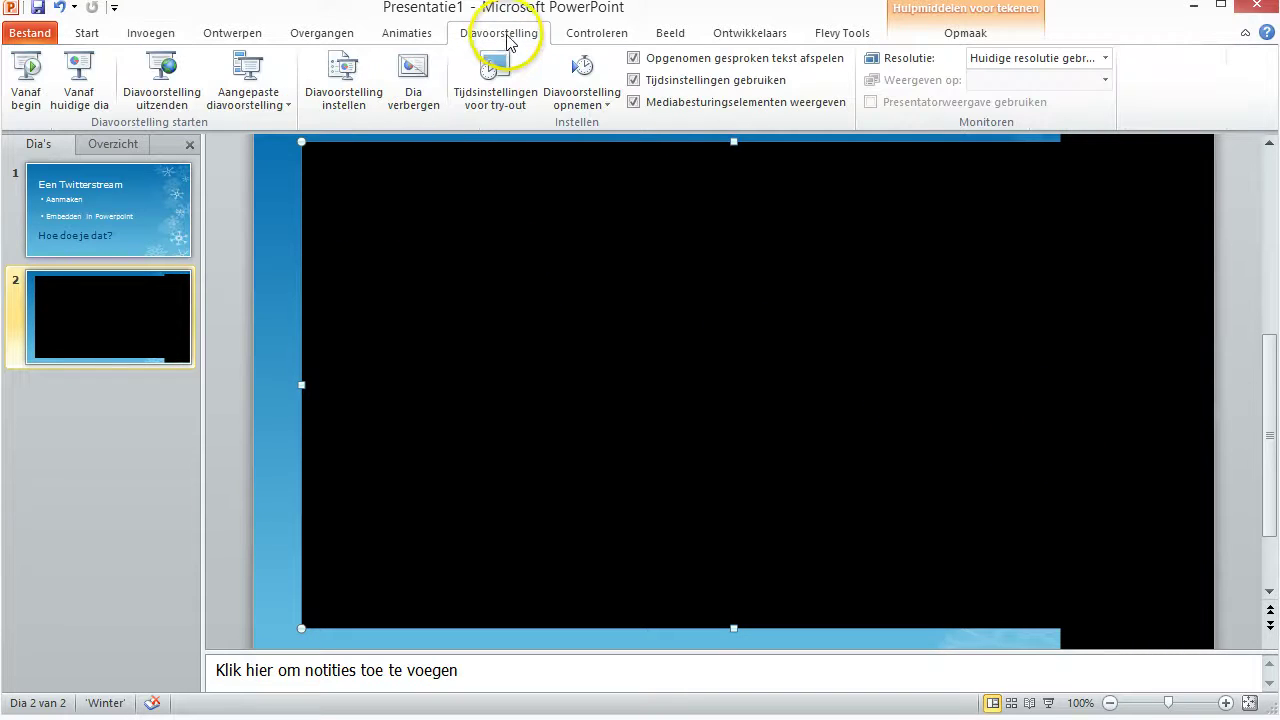
click(79, 70)
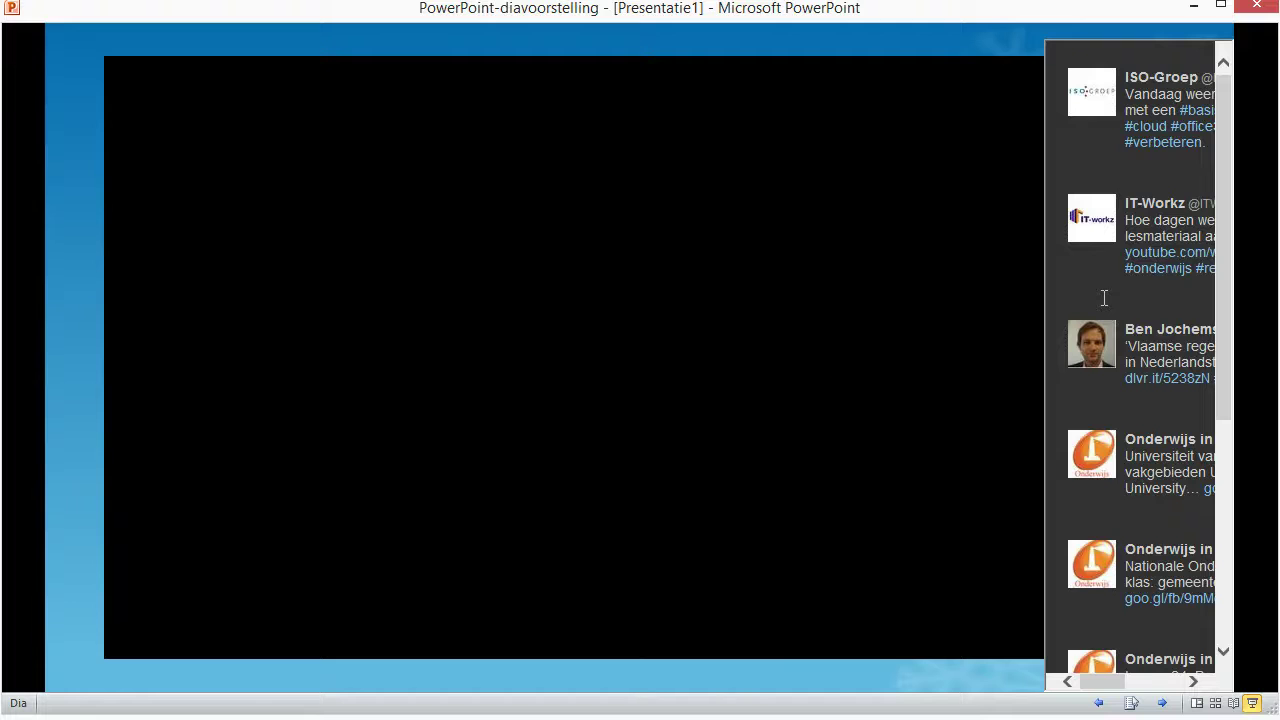
click(446, 488)
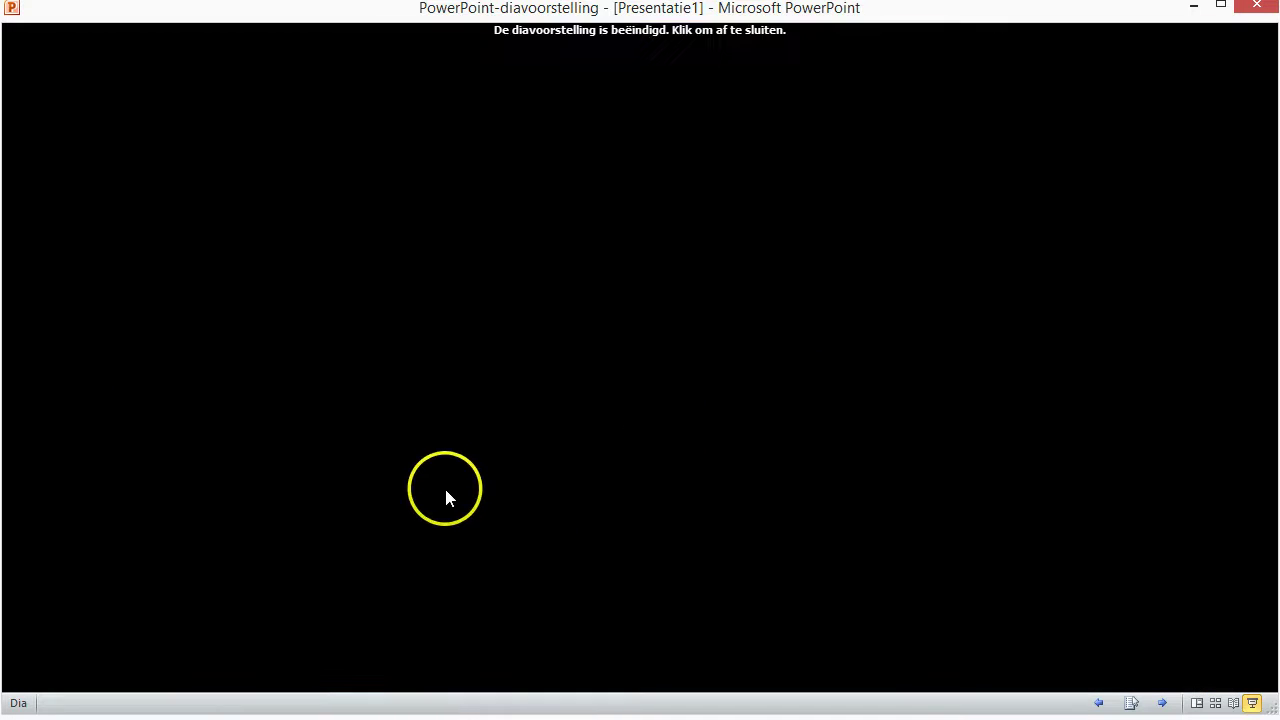
click(155, 238)
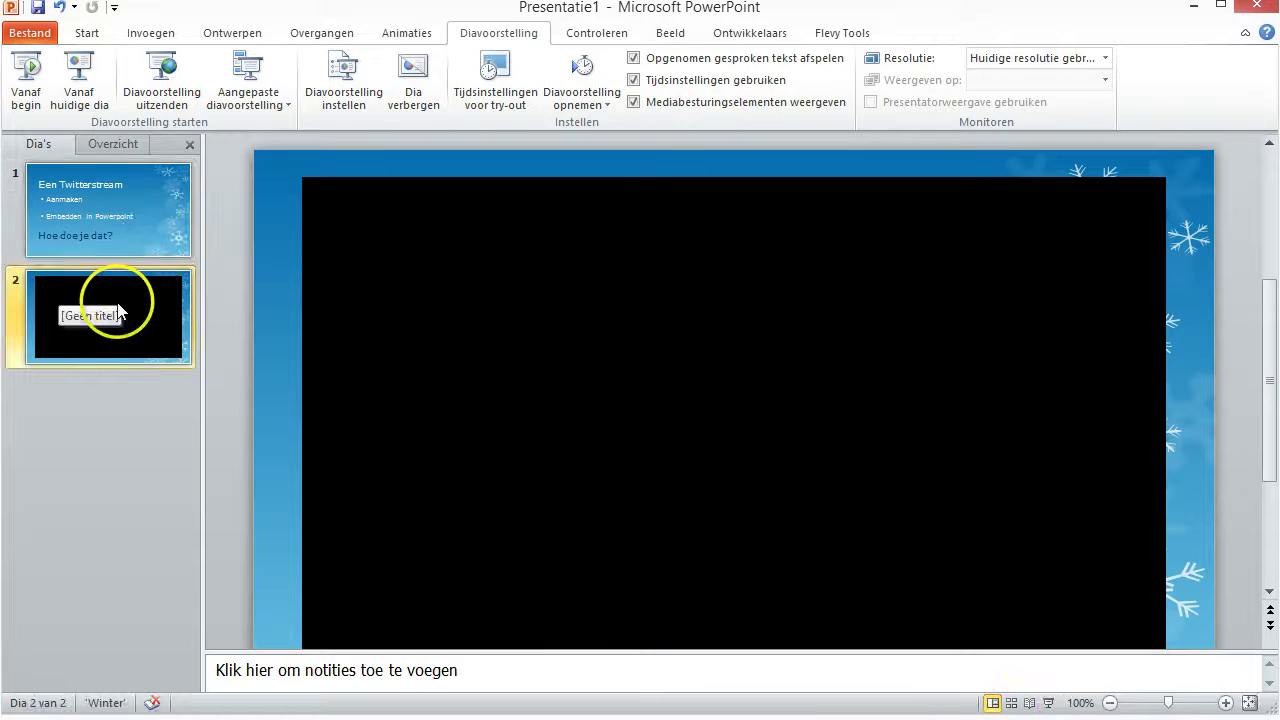
Delete the large black rectangle from slide 2
click(467, 330)
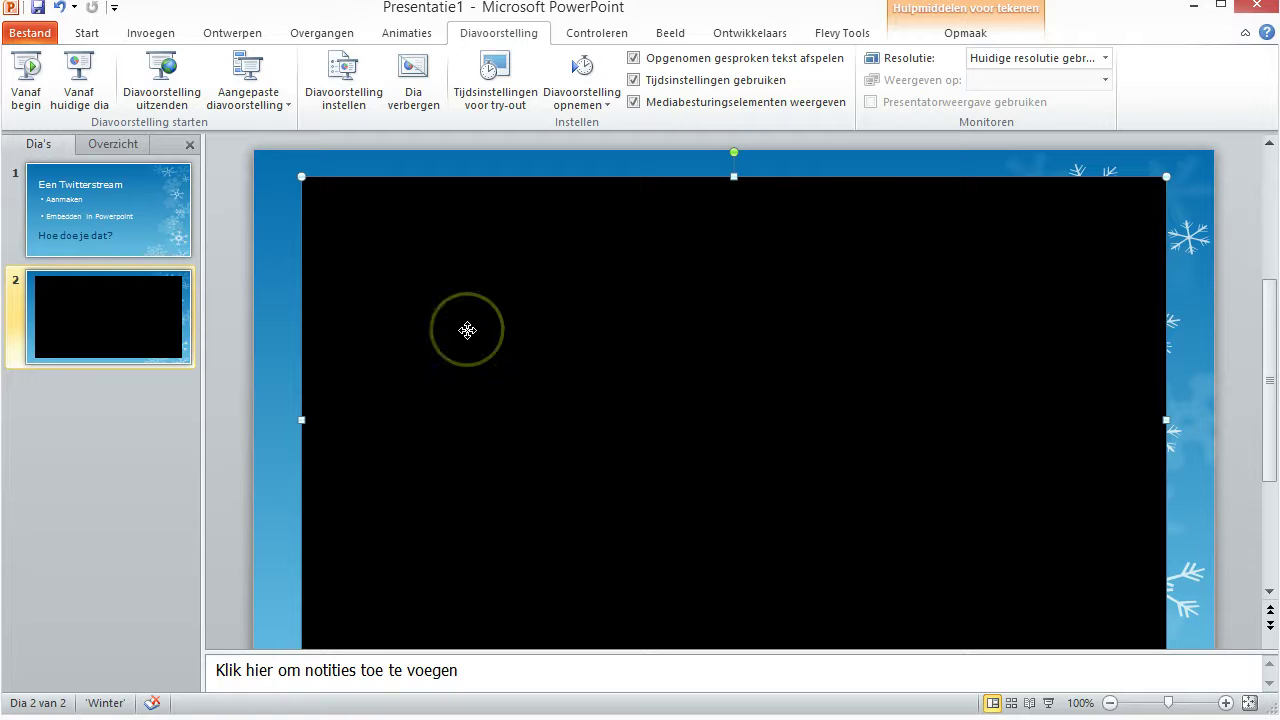
key(Delete)
scroll(1145, 334, down, 2)
Zoom out to 90% and stretch the web object up to the slide top and leftward
click(1090, 393)
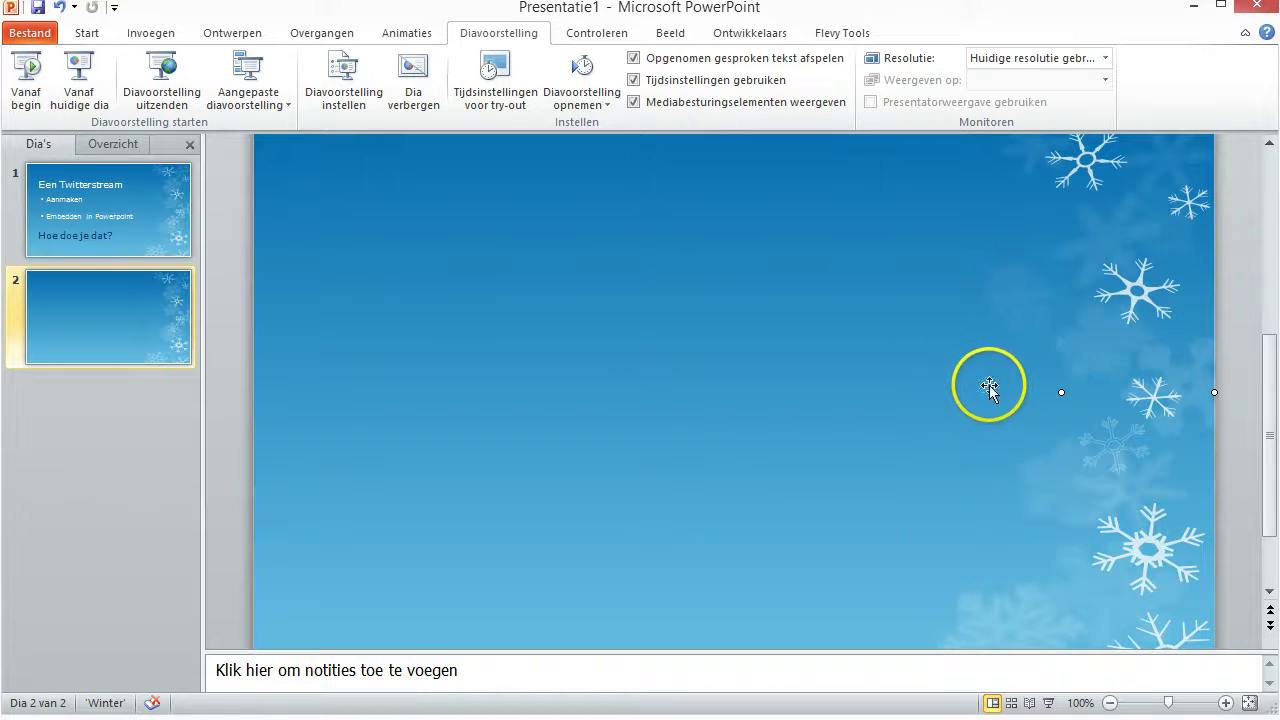
click(1110, 703)
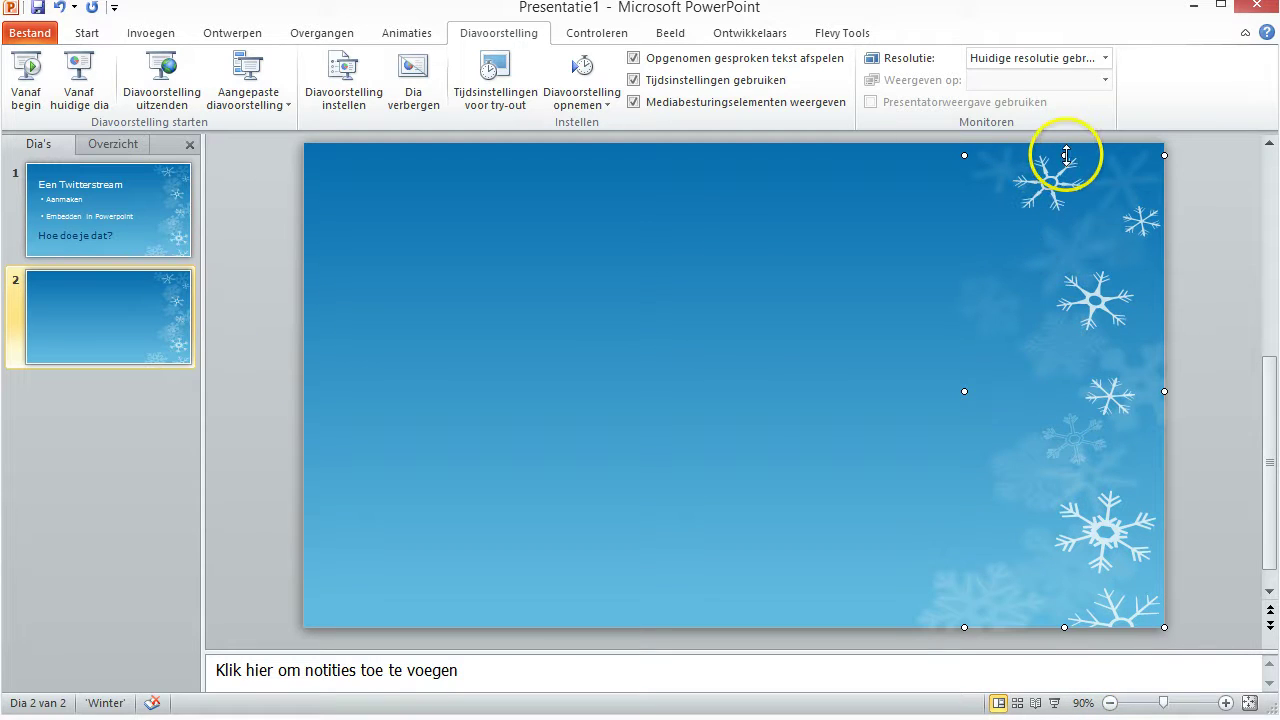
drag(1066, 155, 1066, 143)
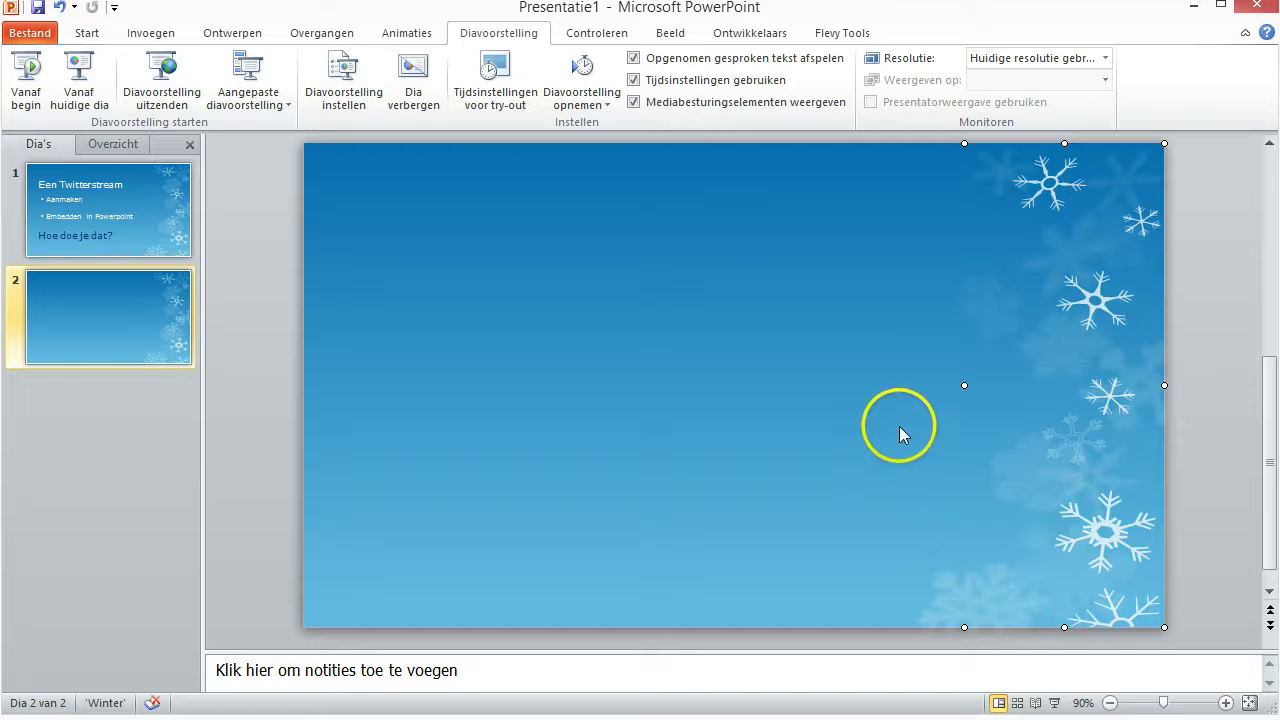
drag(964, 385, 930, 384)
click(894, 386)
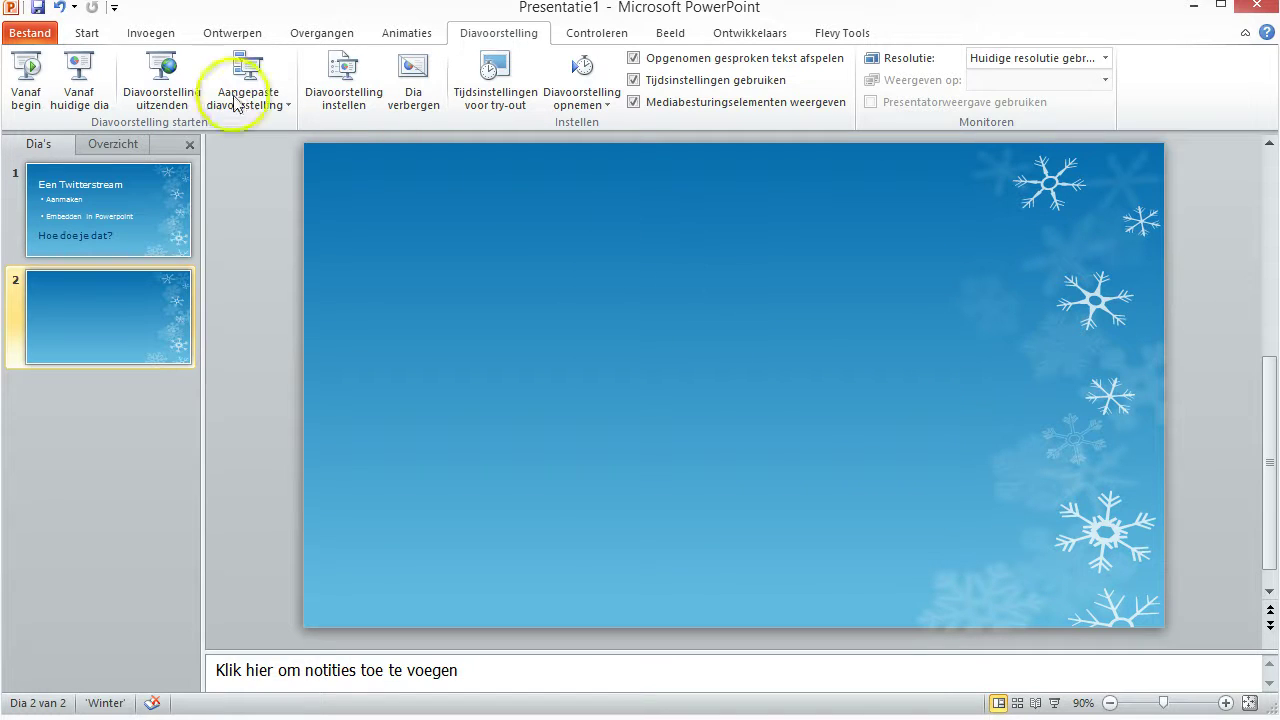
Play the slideshow from slide 2, click through to the end, and return to Normal view
click(80, 75)
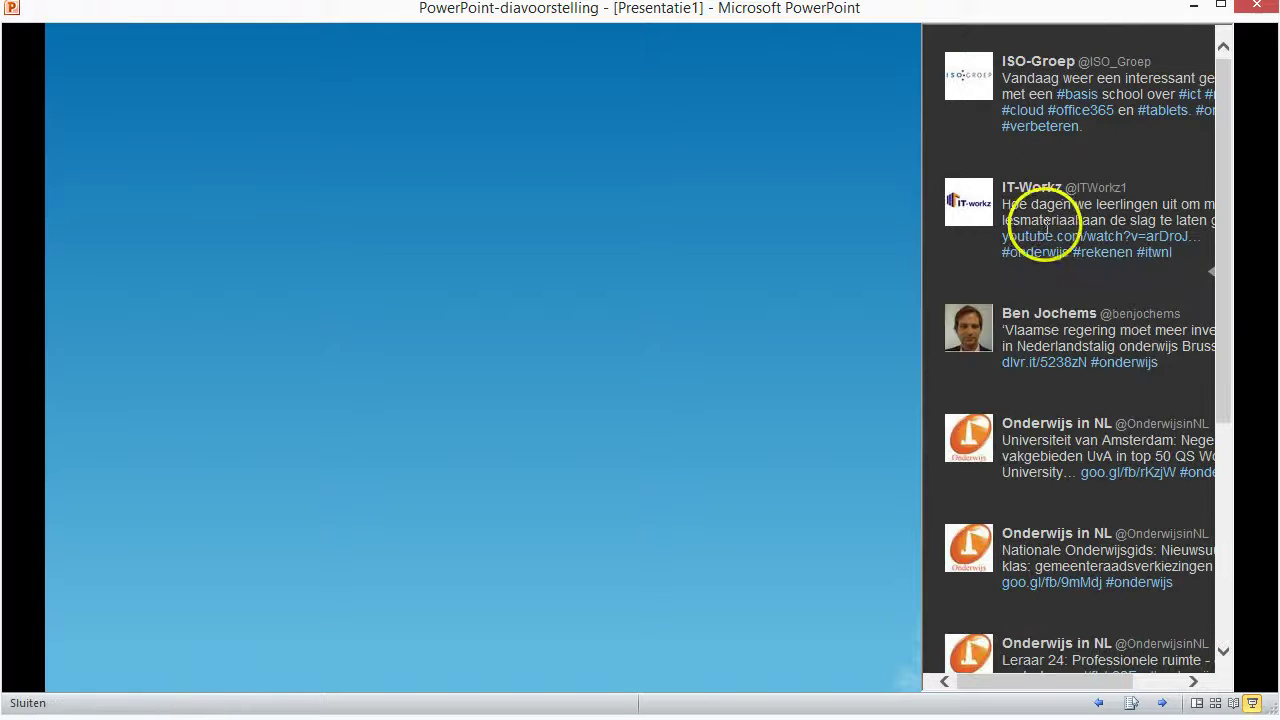
mouse_move(1223, 156)
mouse_down()
mouse_move(1213, 425)
mouse_move(1197, 120)
mouse_up()
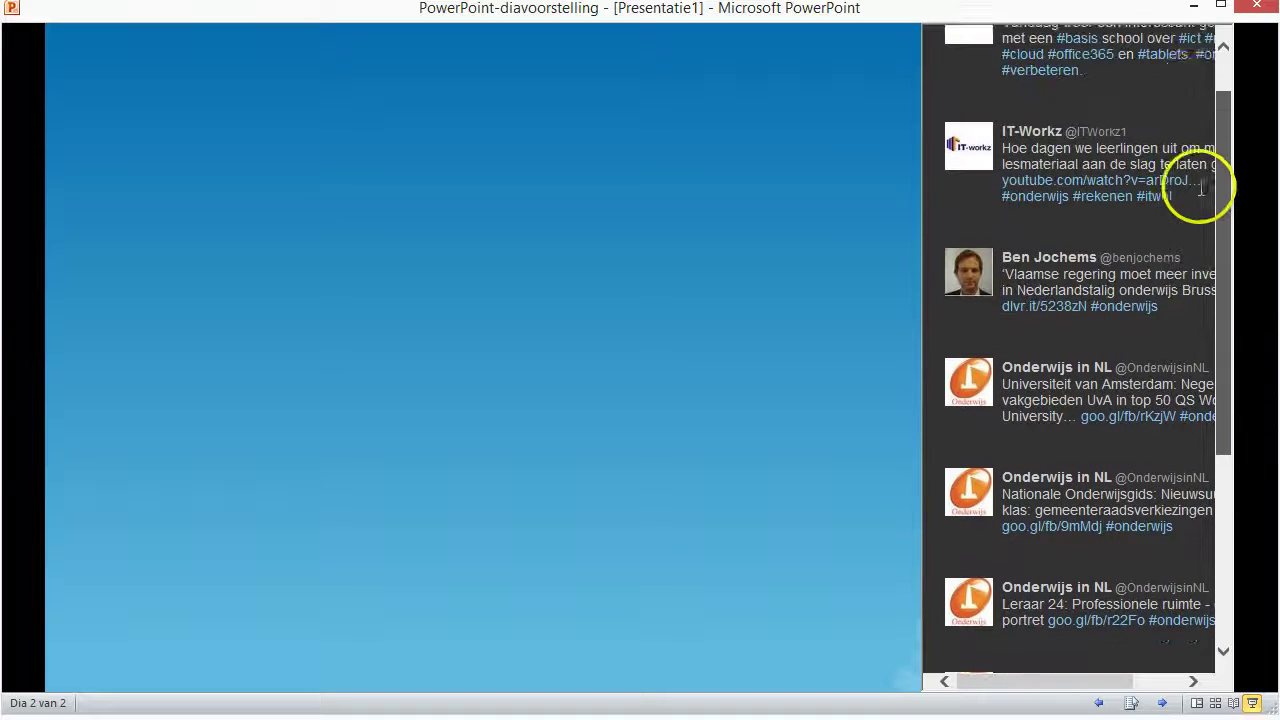
click(505, 455)
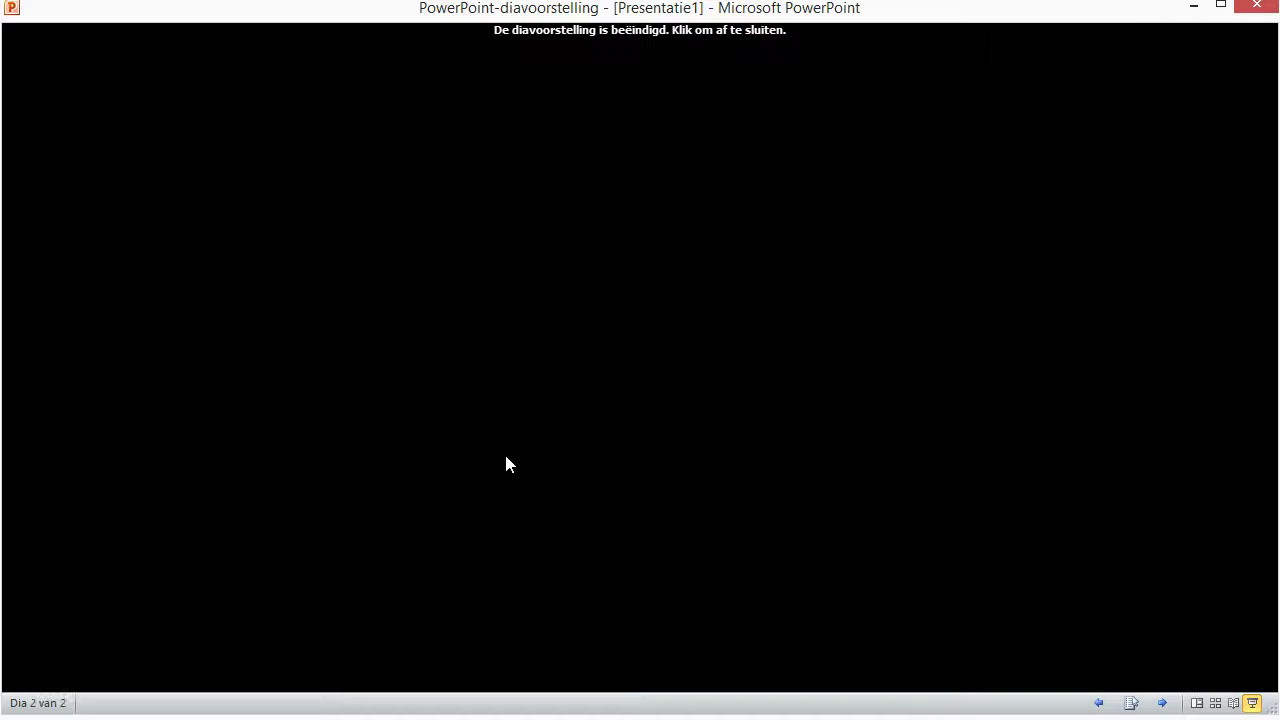
click(505, 455)
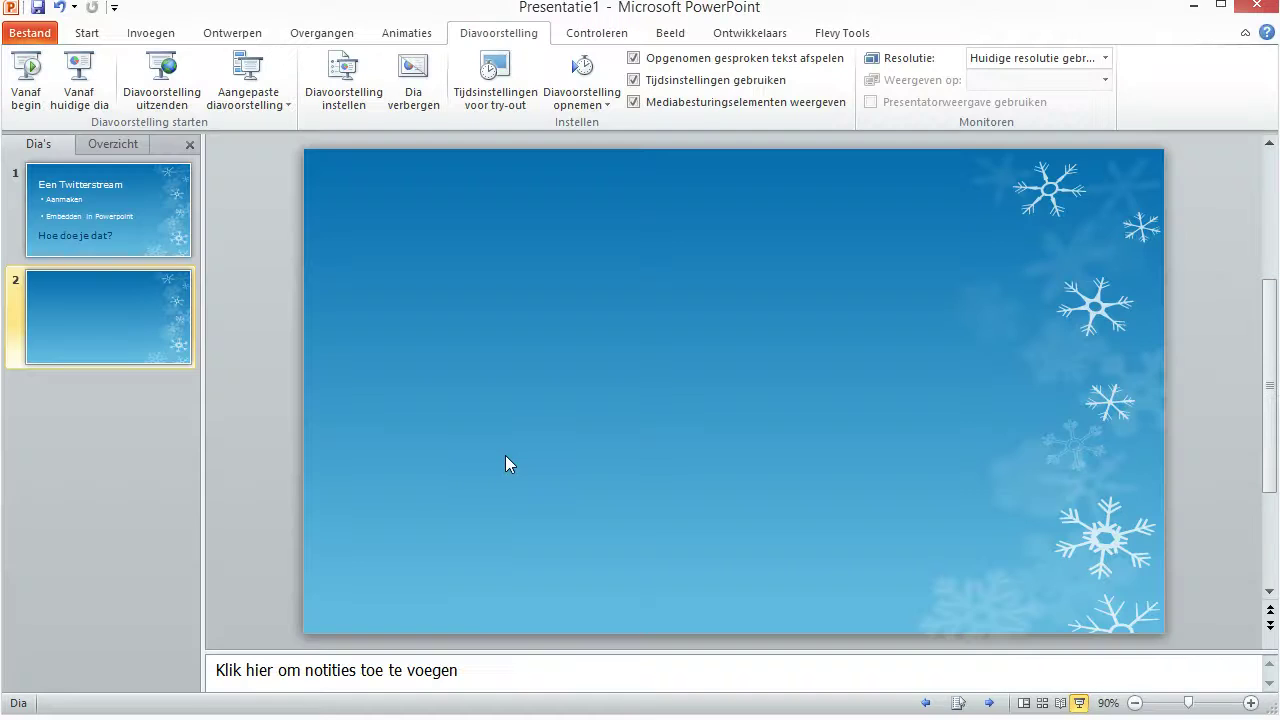
Drag the hidden web browser control's left edge leftward so the tweet strip spans more of the slide
click(1020, 362)
drag(937, 391, 907, 395)
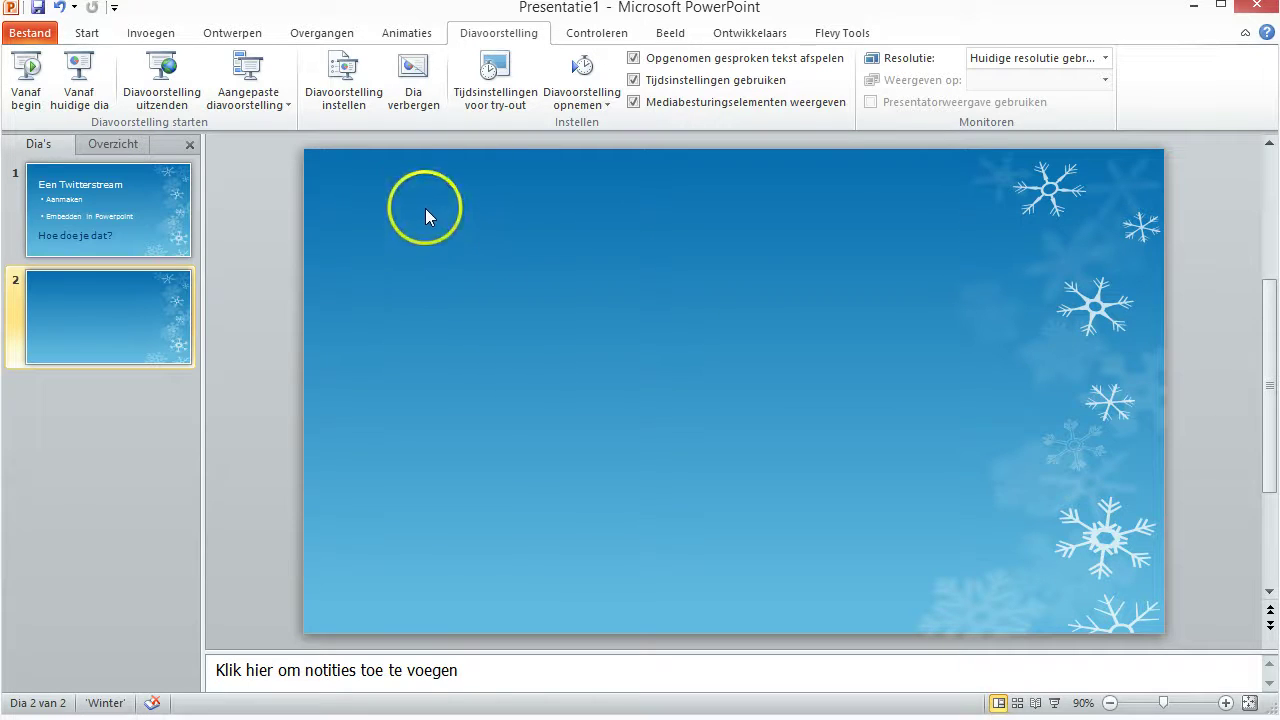
click(672, 36)
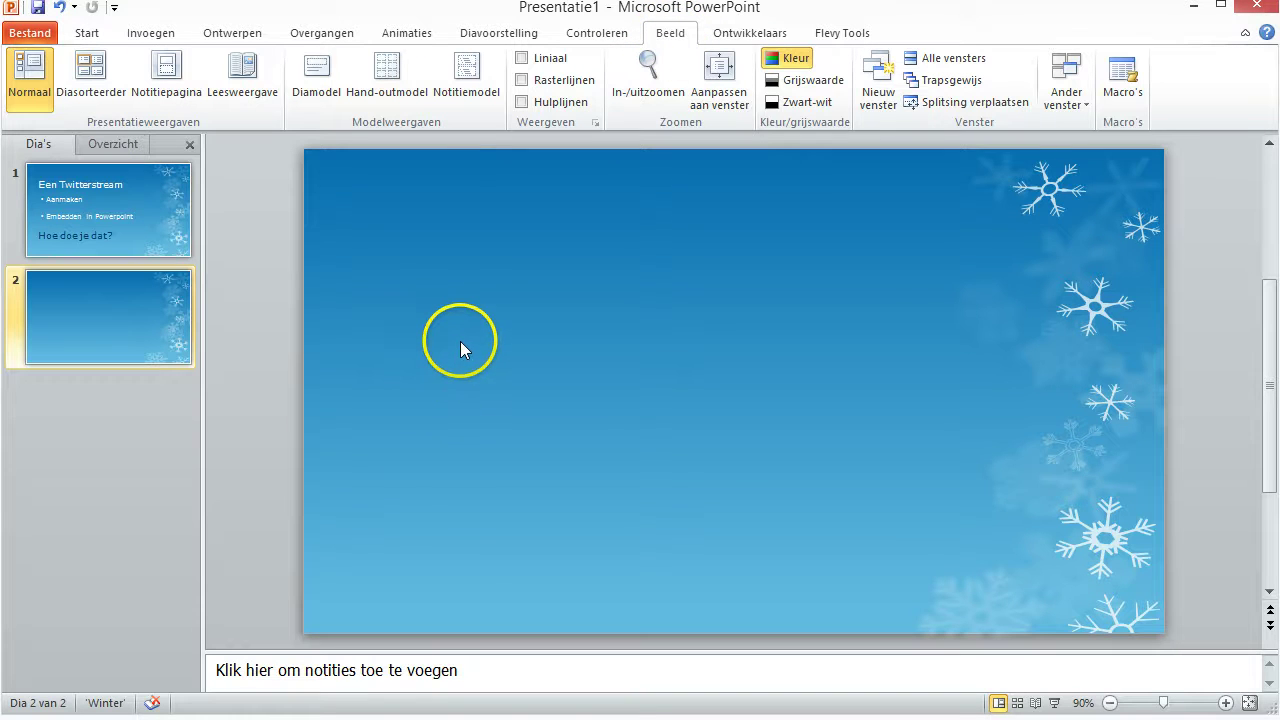
click(235, 37)
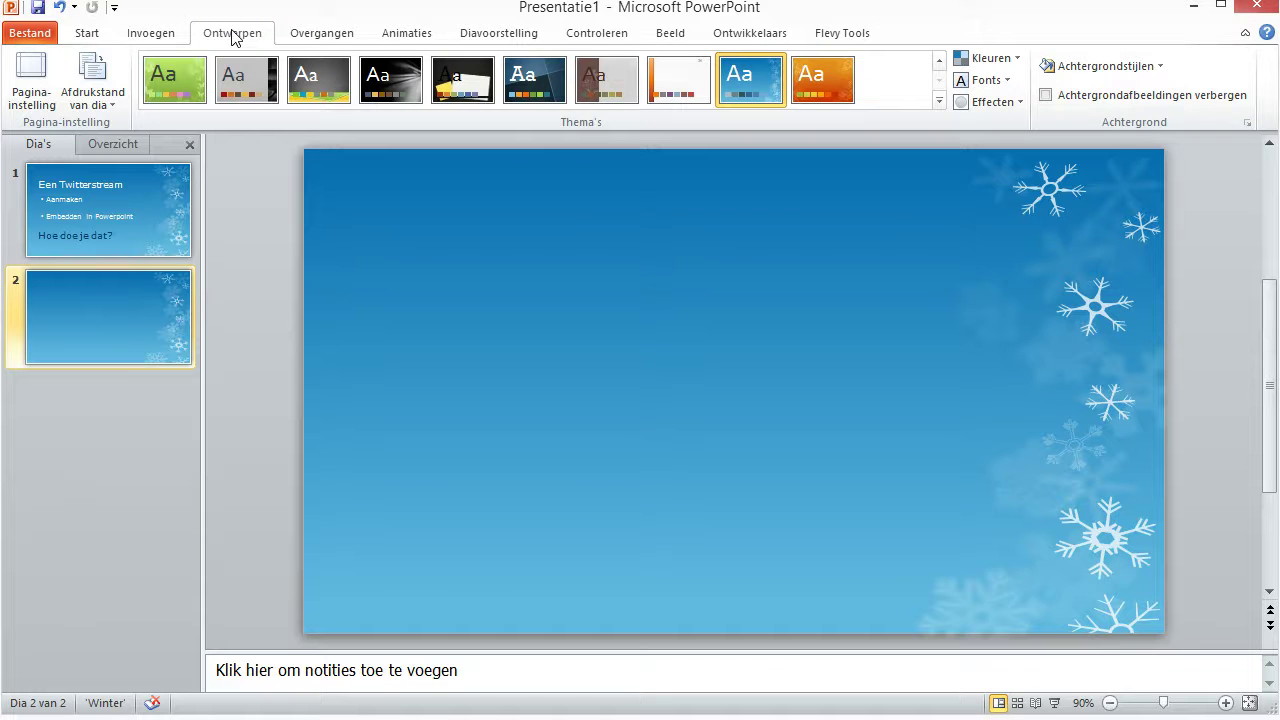
click(32, 85)
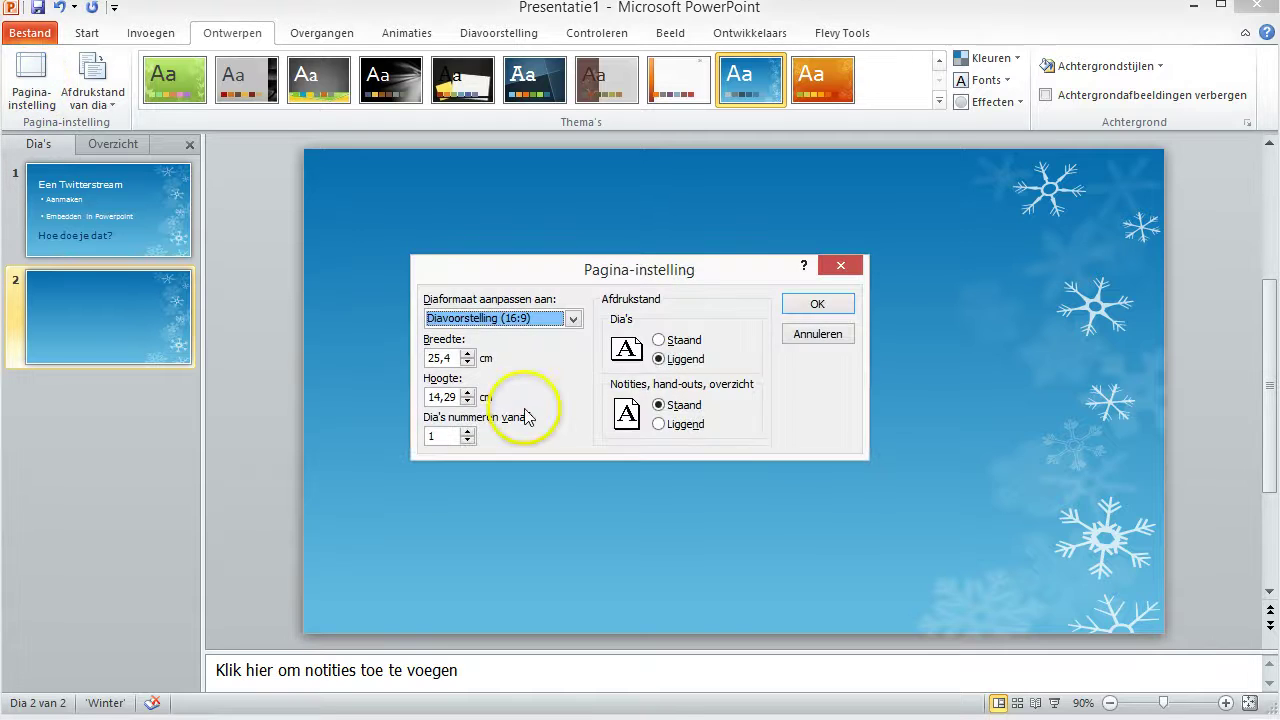
click(520, 320)
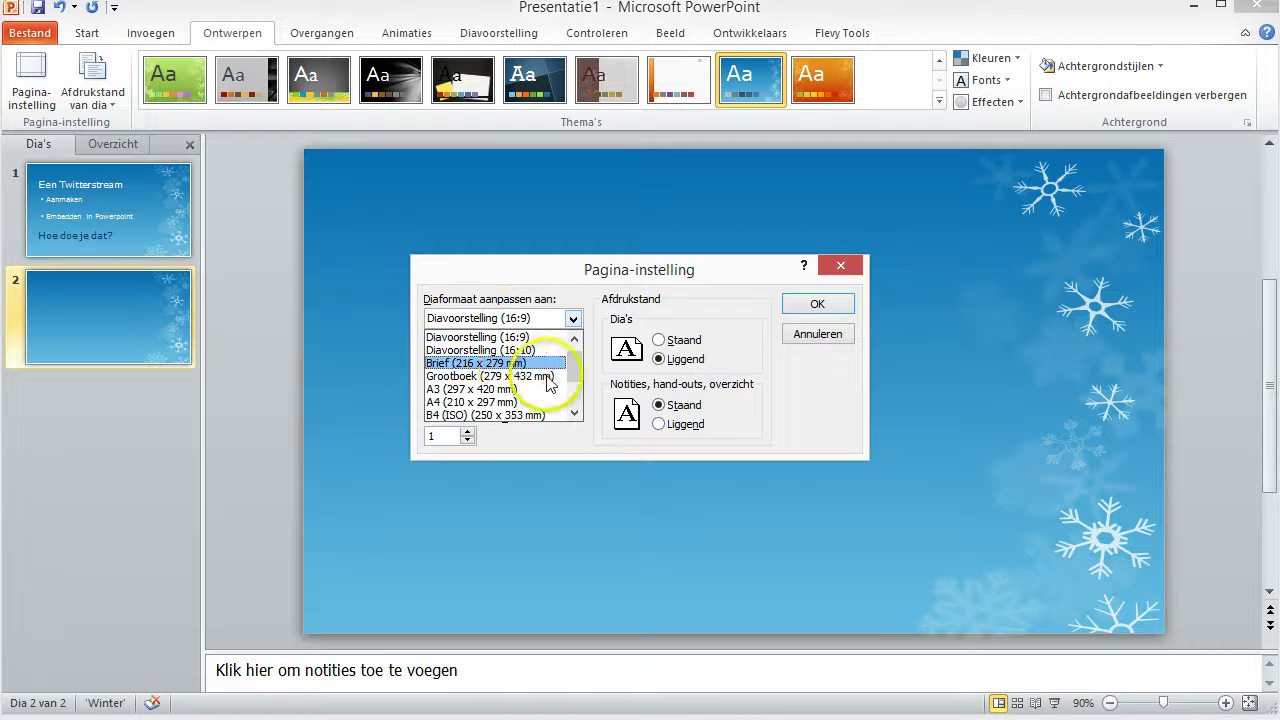
scroll(560, 340, up, 1)
click(545, 338)
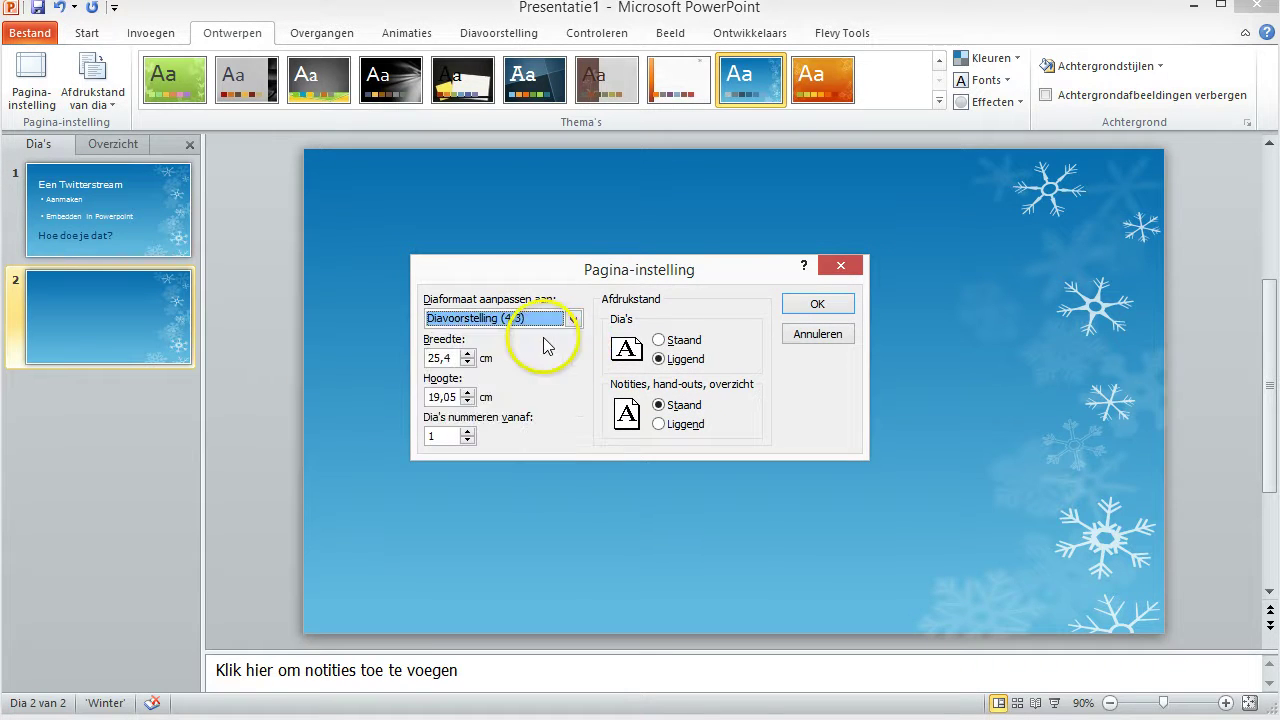
click(545, 320)
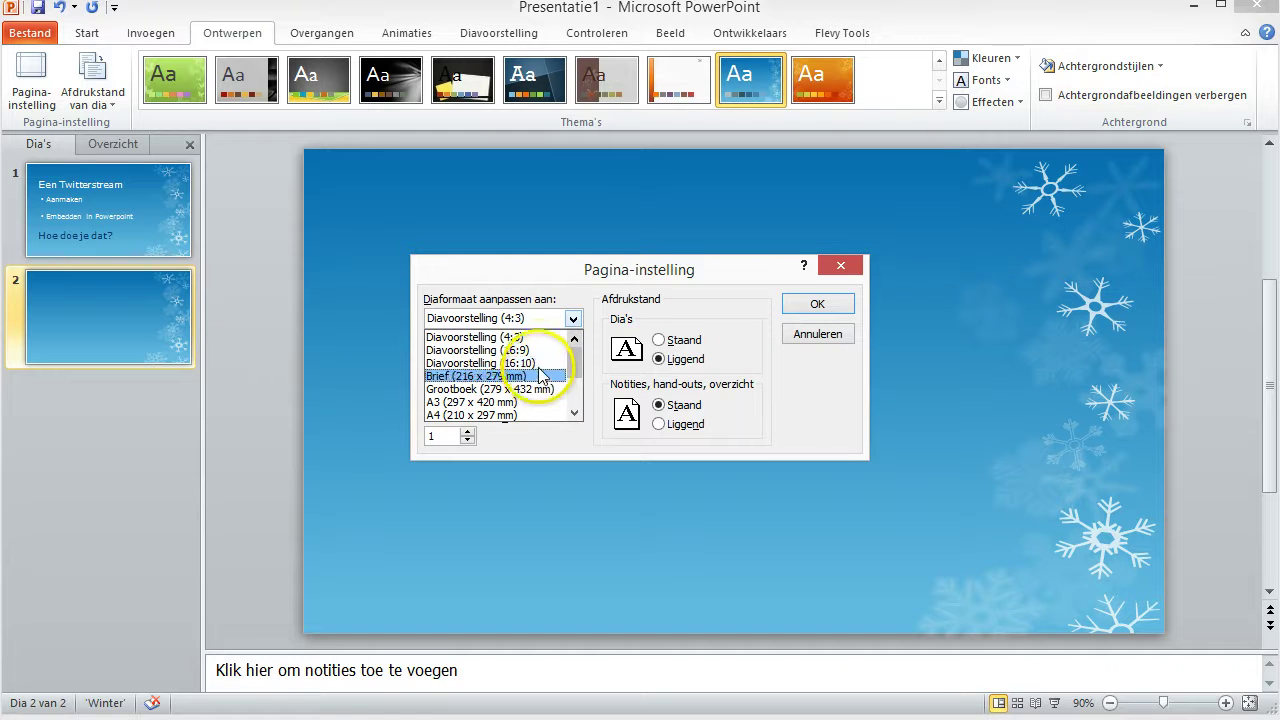
click(541, 351)
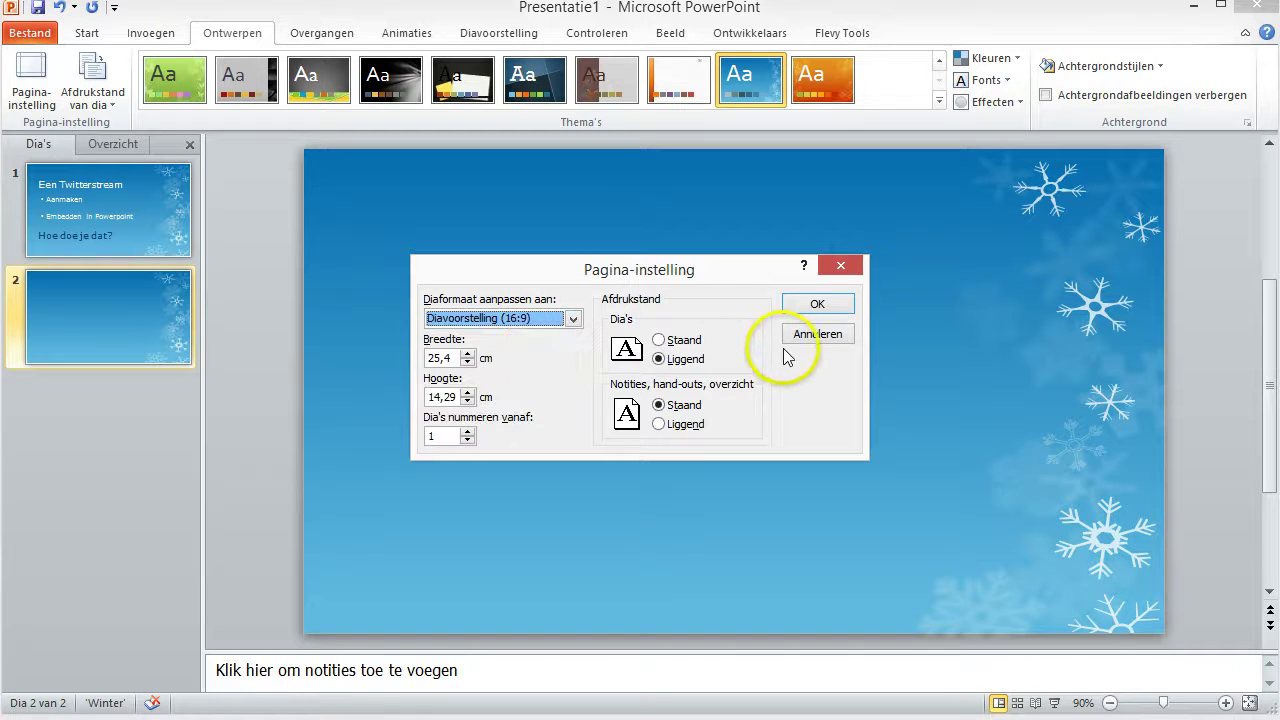
click(808, 334)
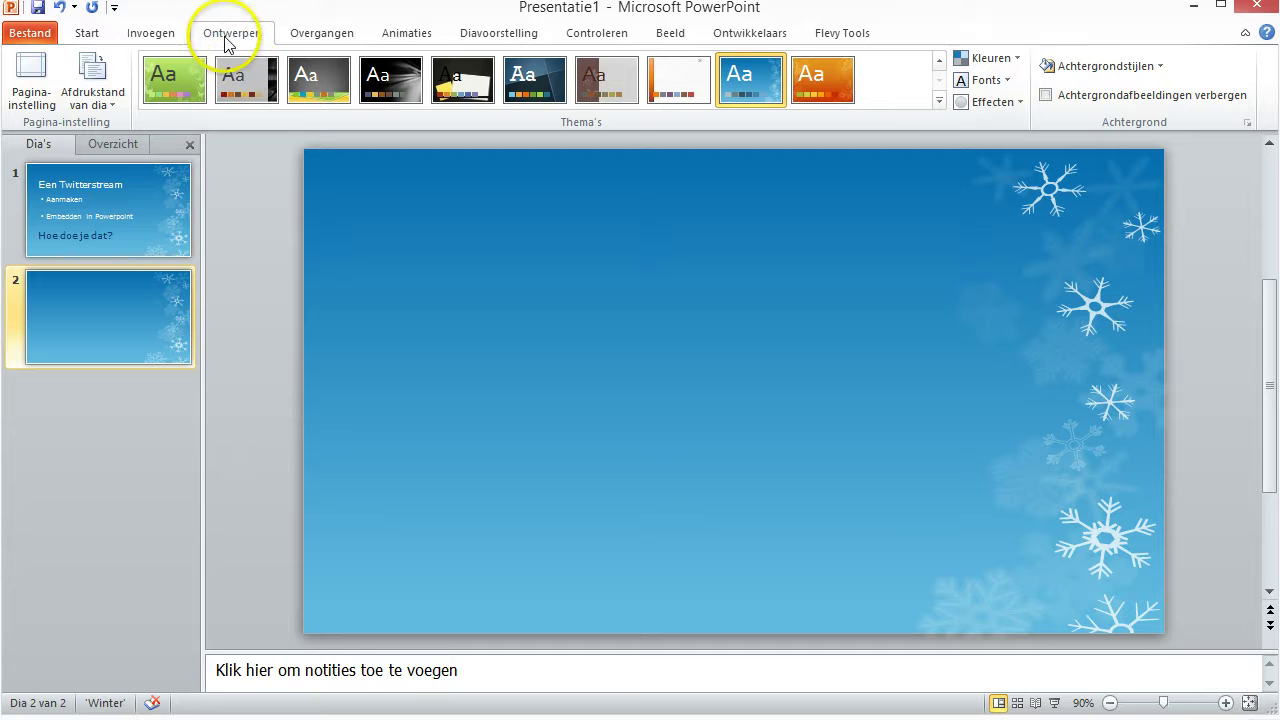
click(32, 85)
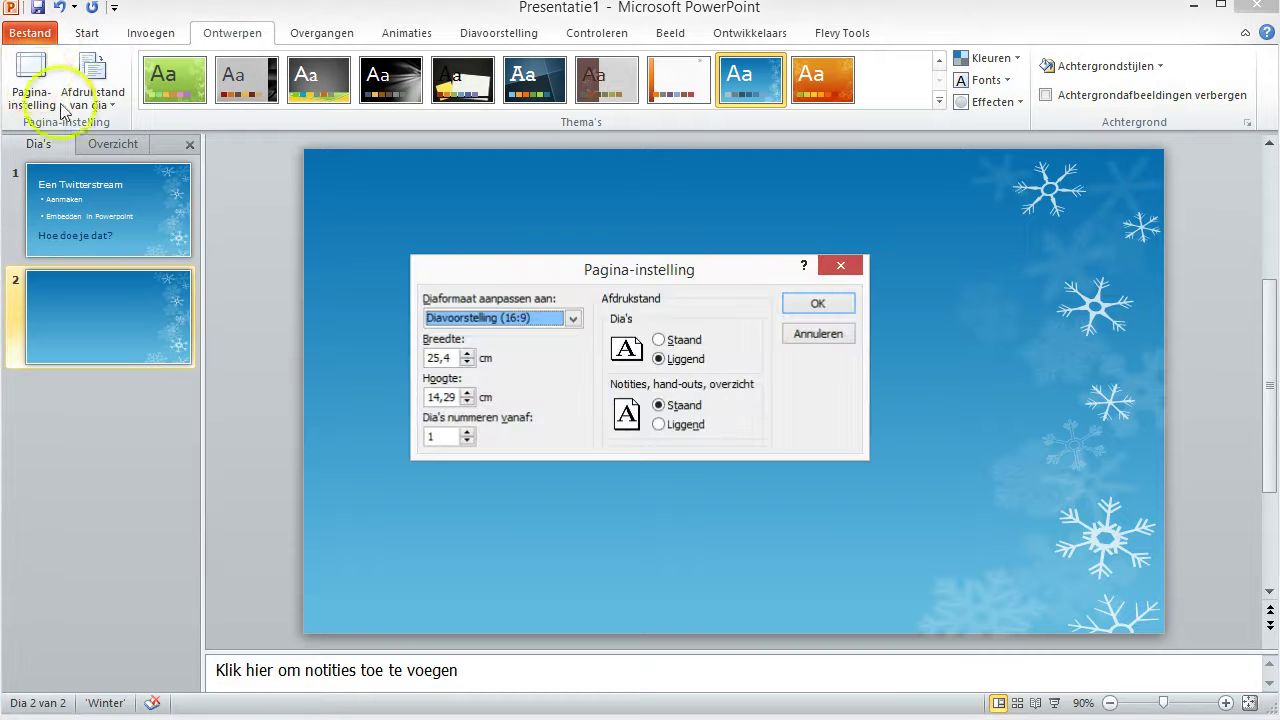
click(517, 320)
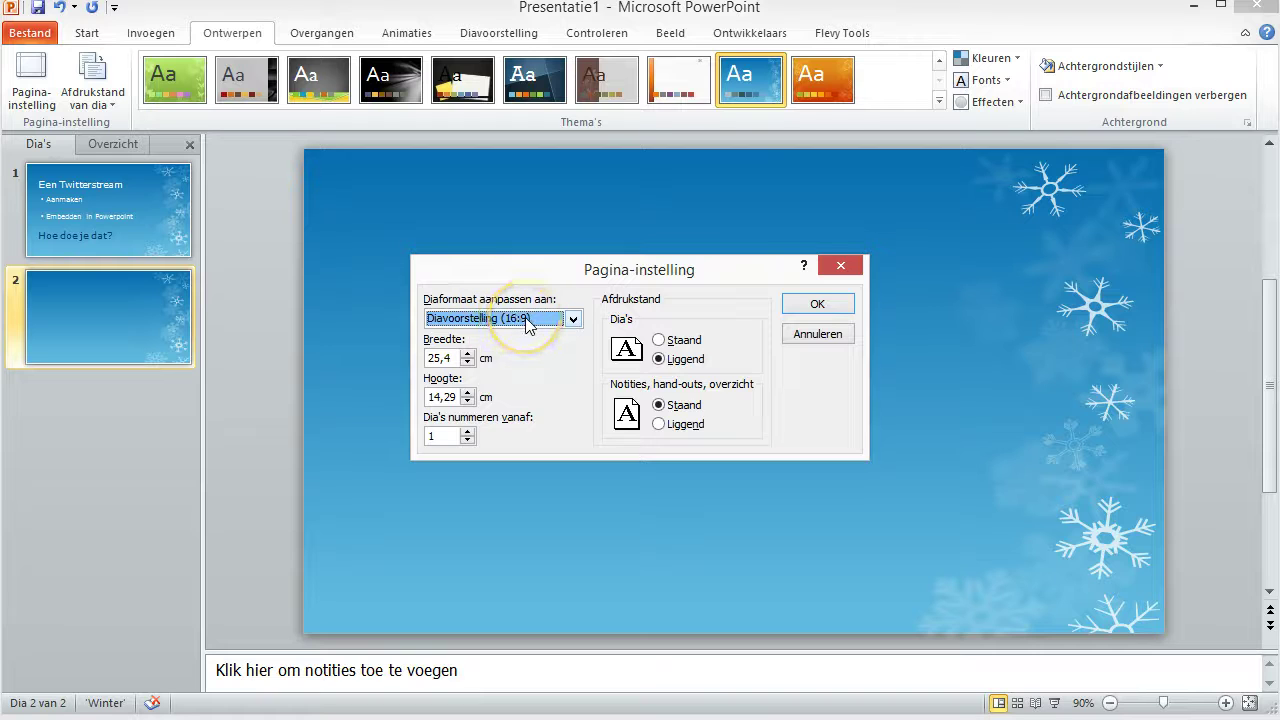
click(527, 322)
click(528, 322)
click(800, 296)
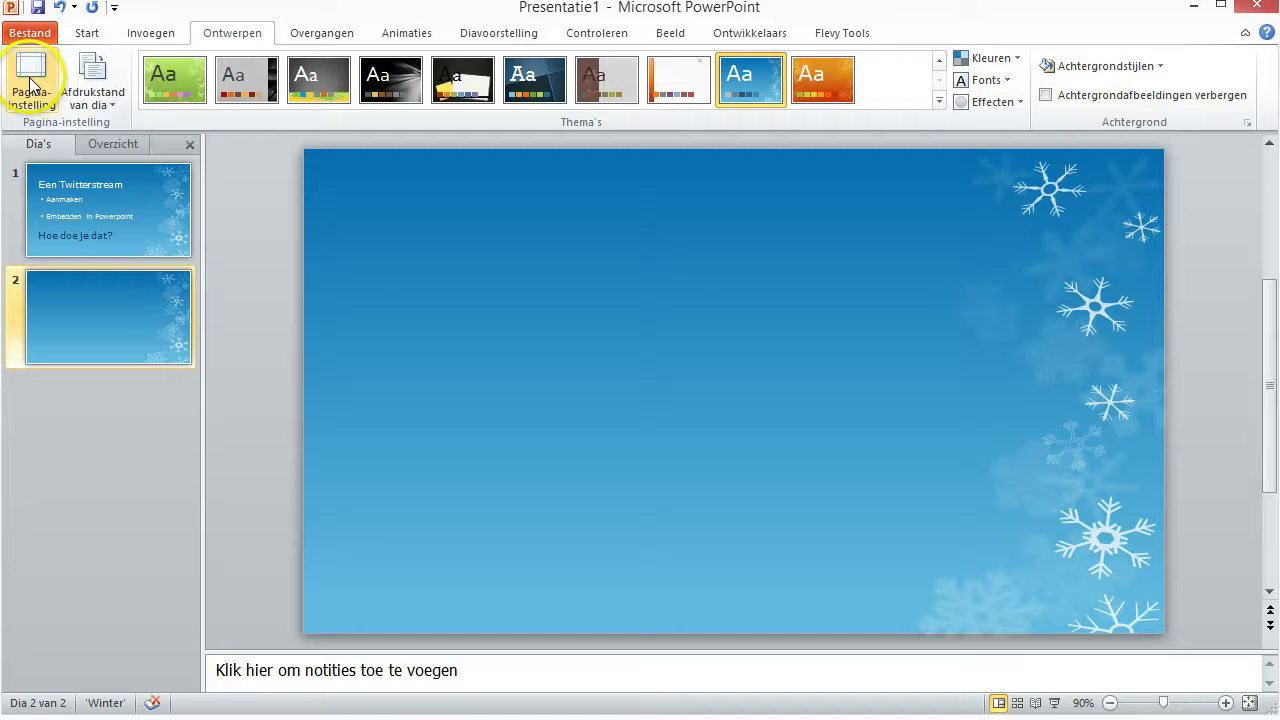
Start the slideshow from slide 2 with Diavoorstelling > Vanaf huidige dia to load the live feed
click(465, 35)
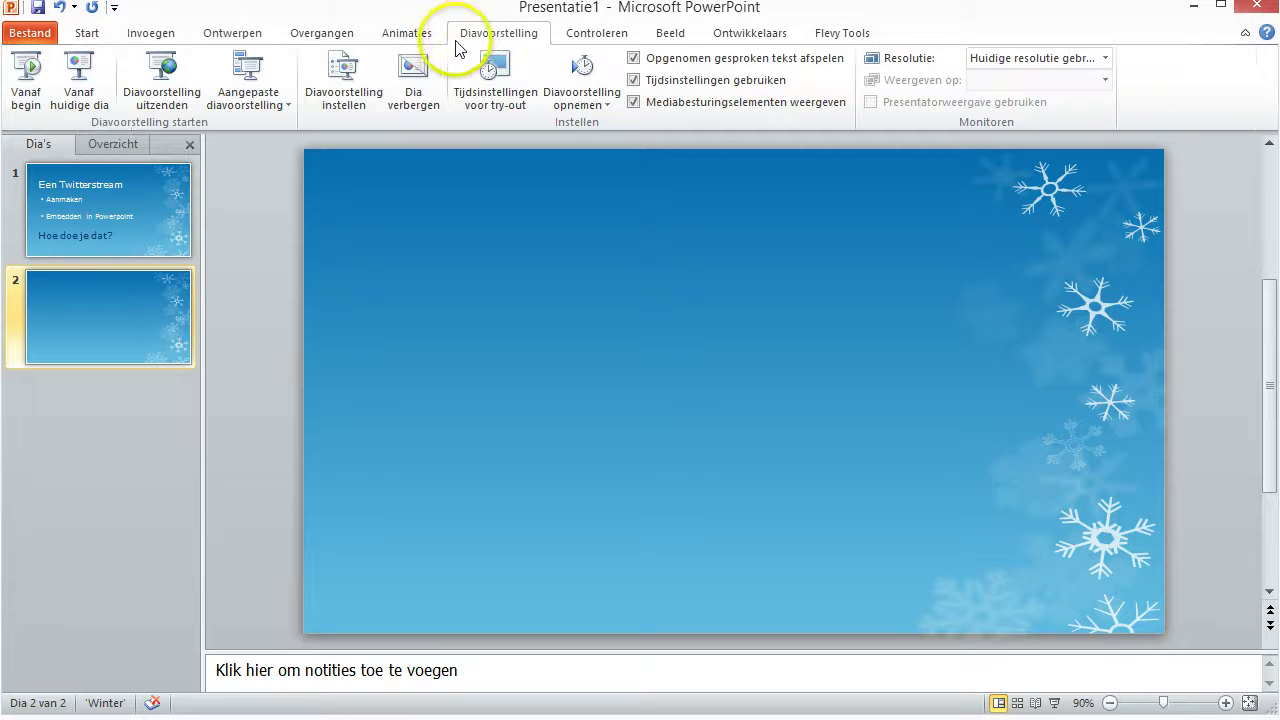
click(79, 70)
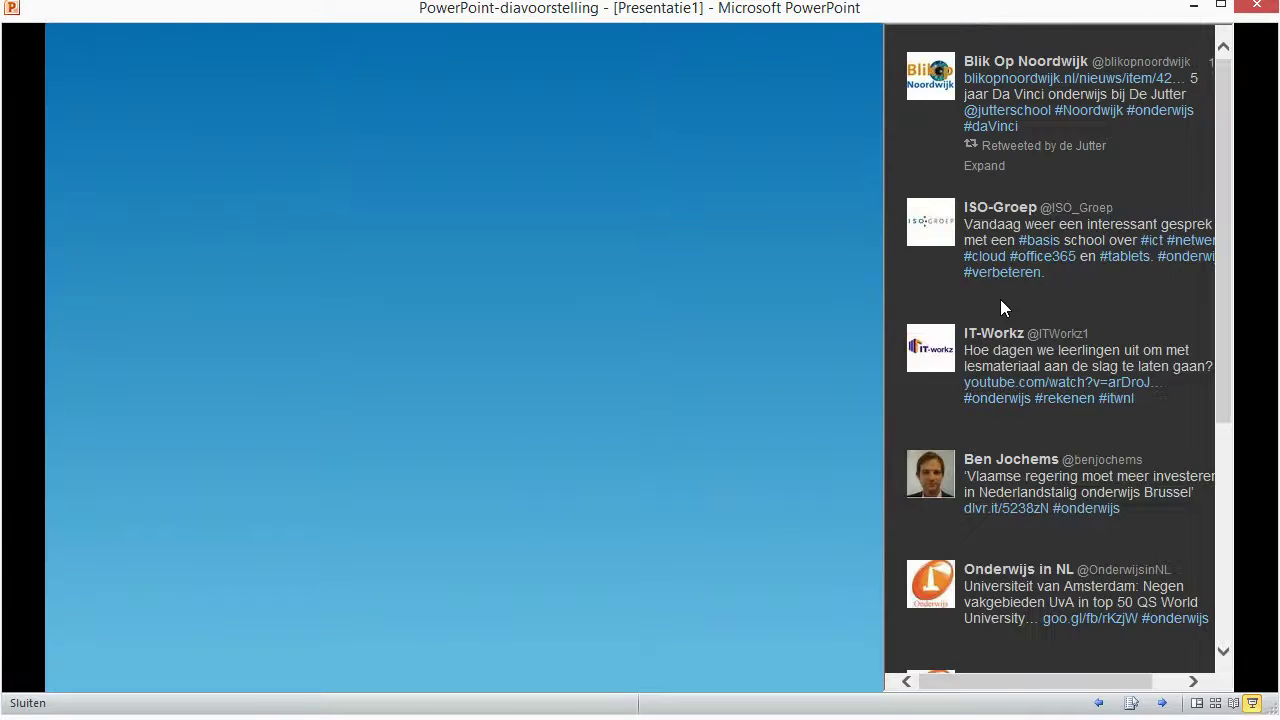
click(1038, 87)
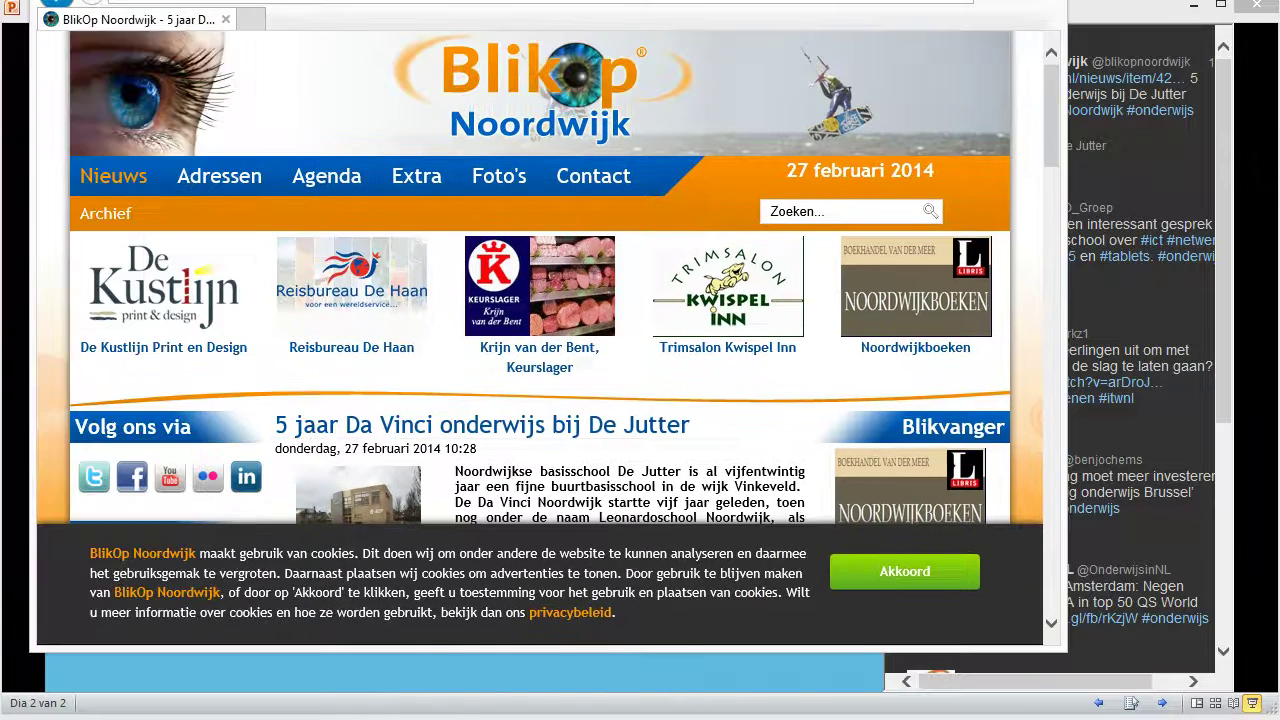
drag(400, 2, 823, 46)
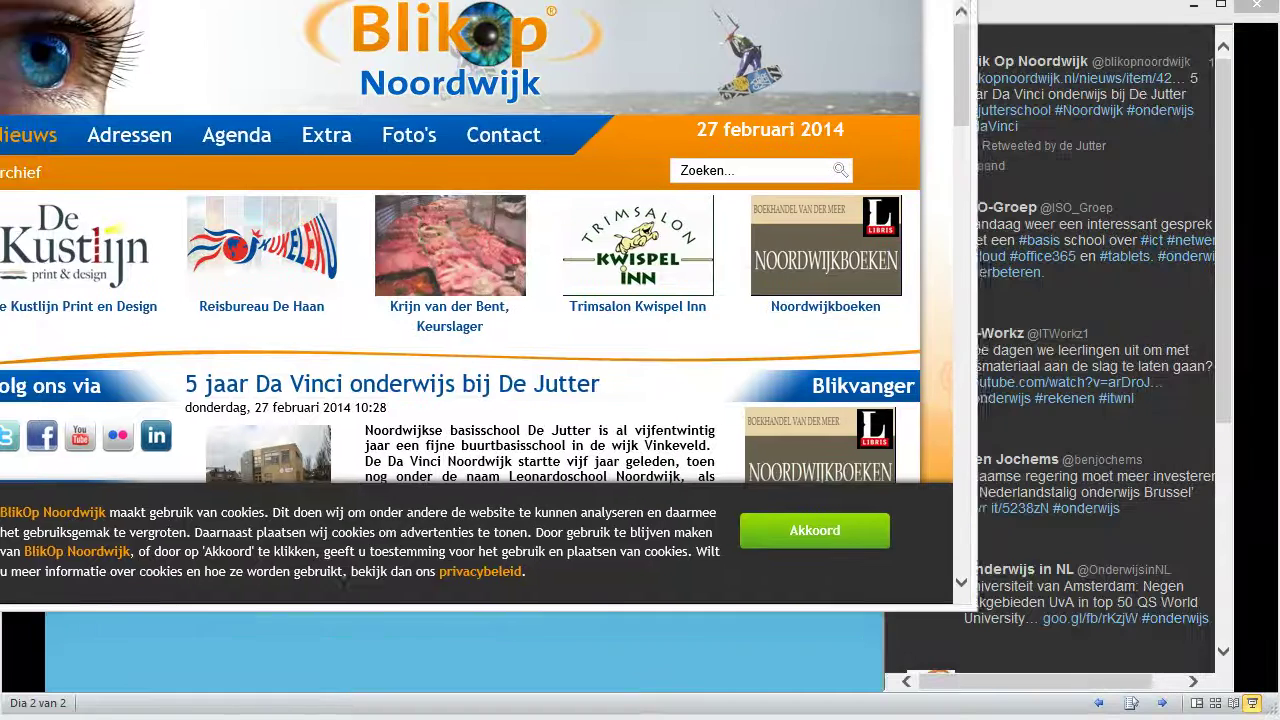
drag(600, 24, 540, 0)
key(alt+F4)
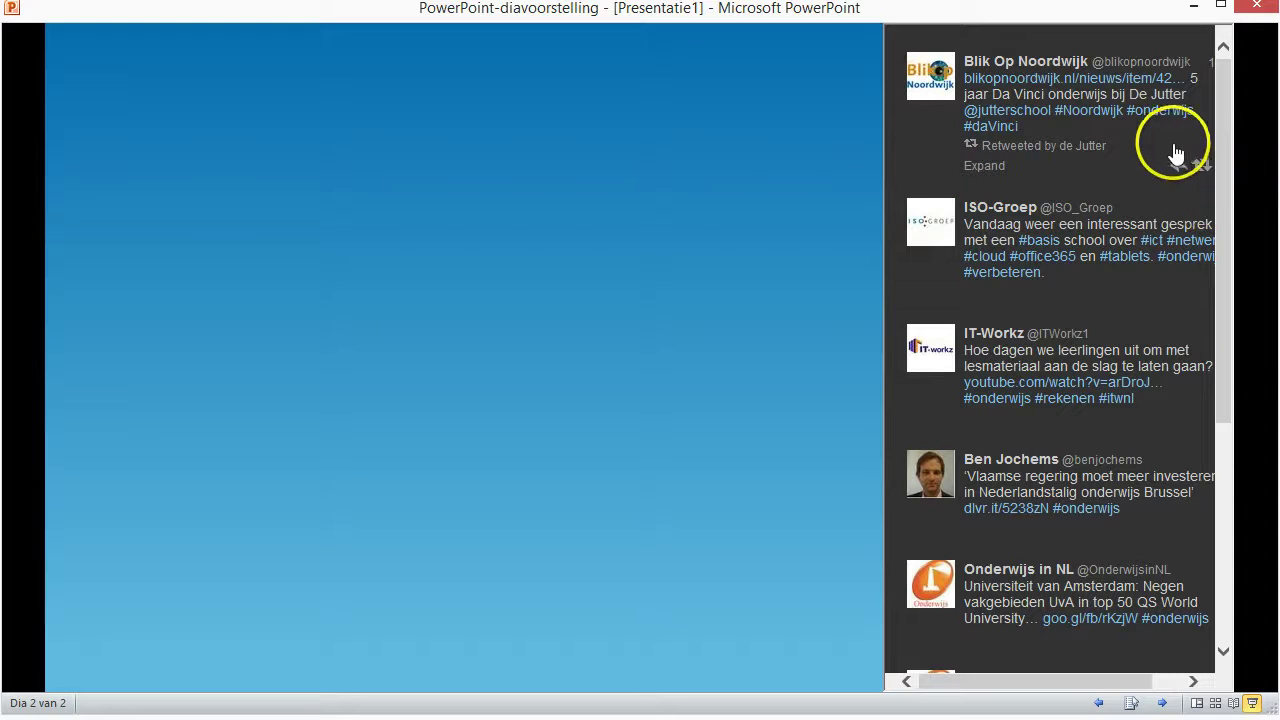
Expand the Blik Op Noordwijk tweet, scroll the feed, and zoom the timeline in then back to normal
click(930, 160)
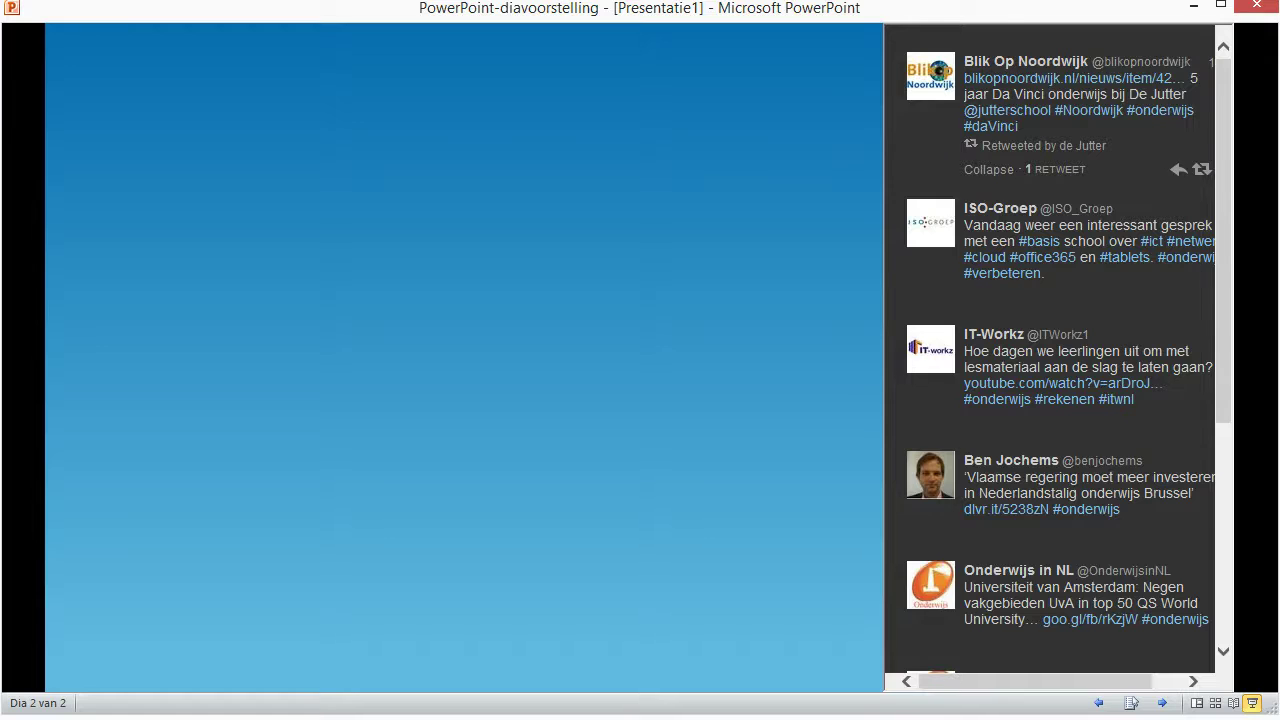
scroll(1050, 350, down, 1)
key(ctrl+plus)
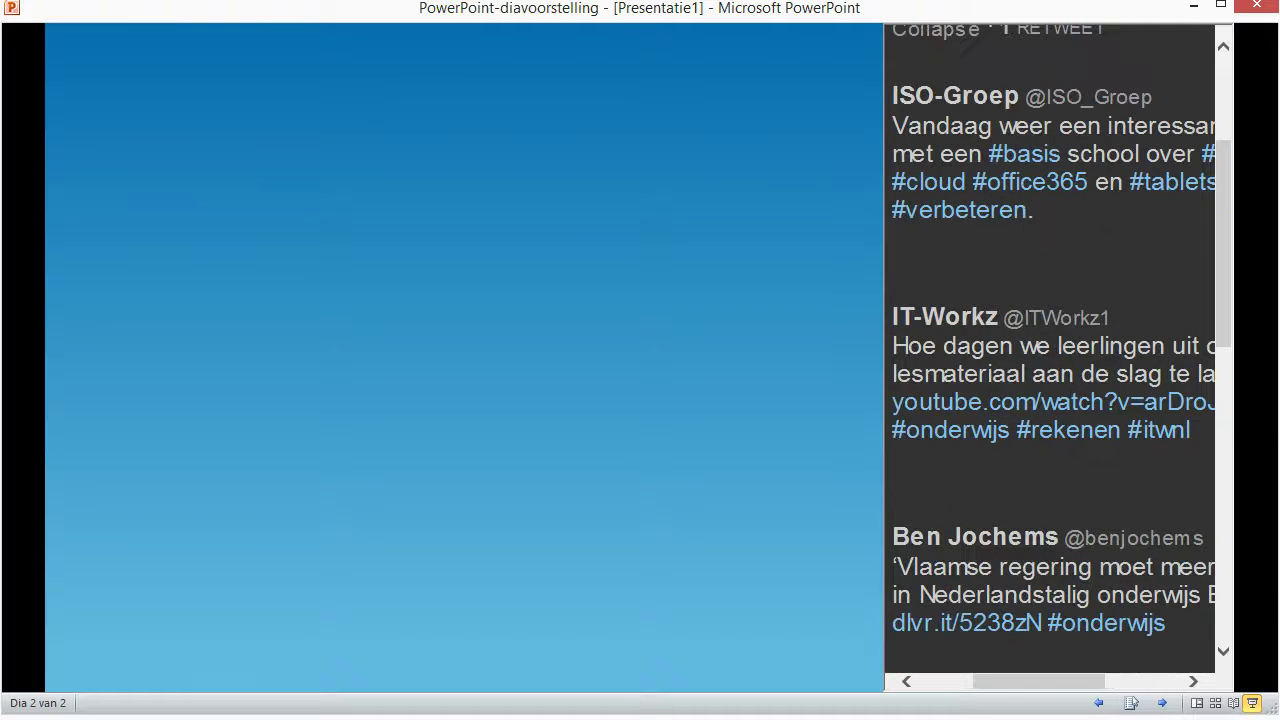
key(ctrl+0)
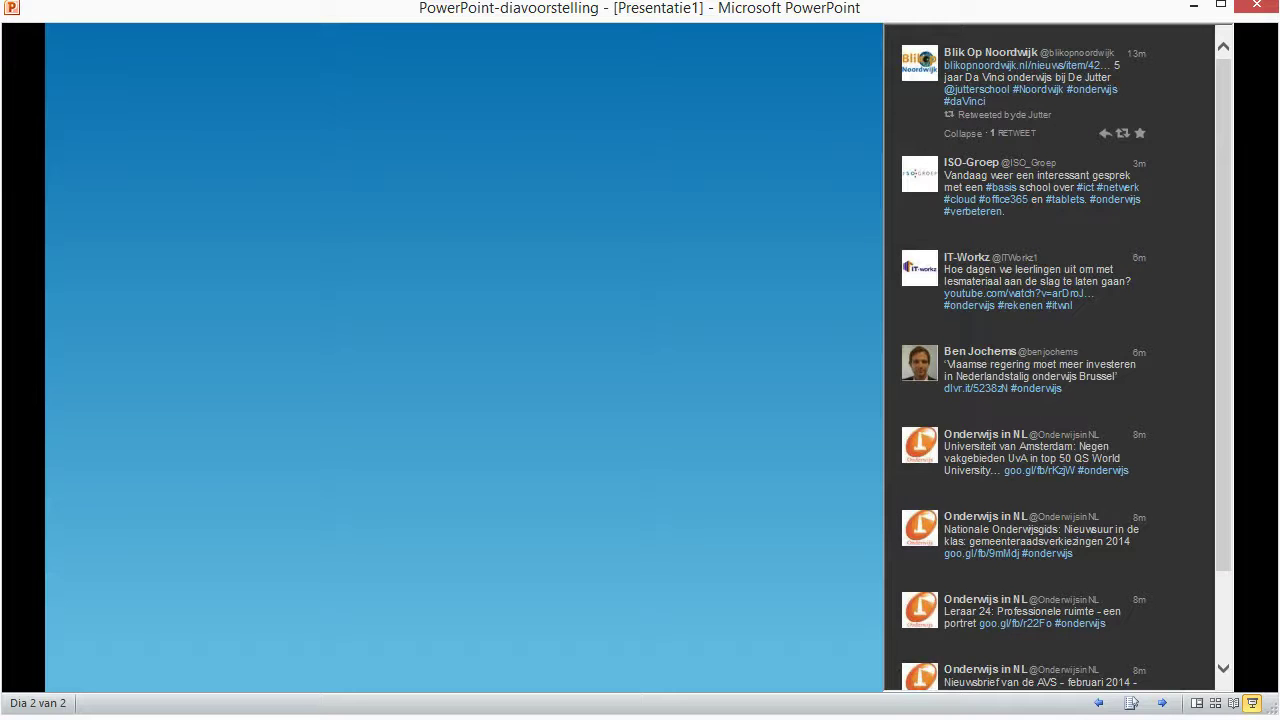
click(427, 112)
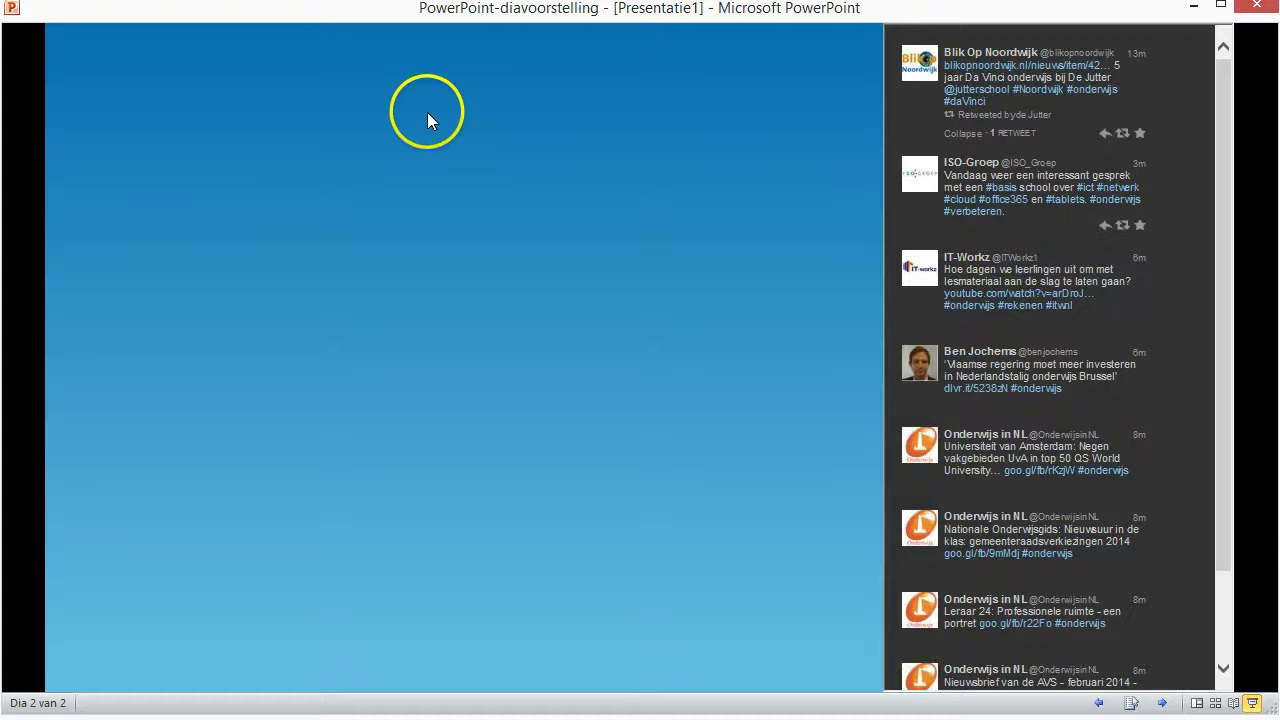